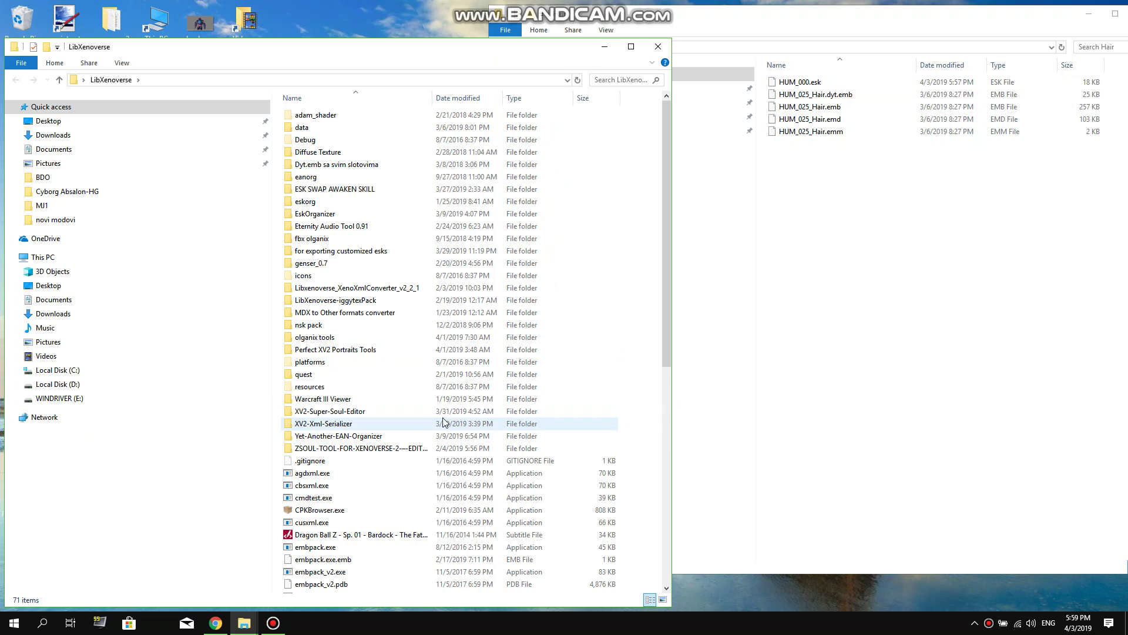
Convert HUM_025_Hair.emd together with the HUM_000.esk skeleton to FBX using emdfbx.exe from the LibXenoverse folder
scroll(443, 422, down, 3)
scroll(444, 422, down, 2)
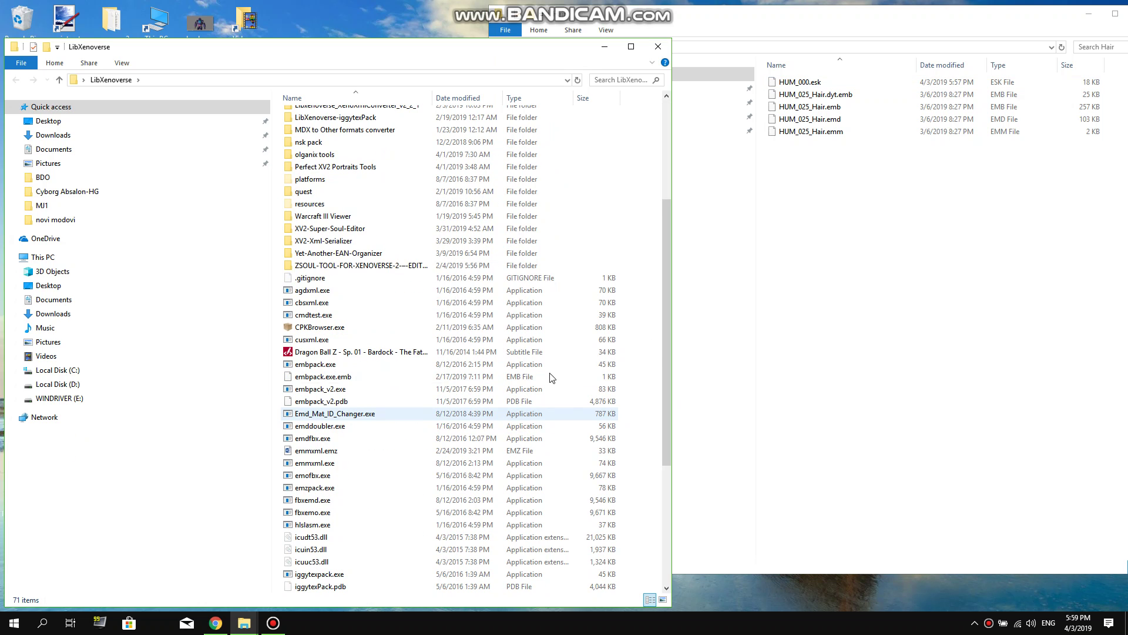
click(863, 122)
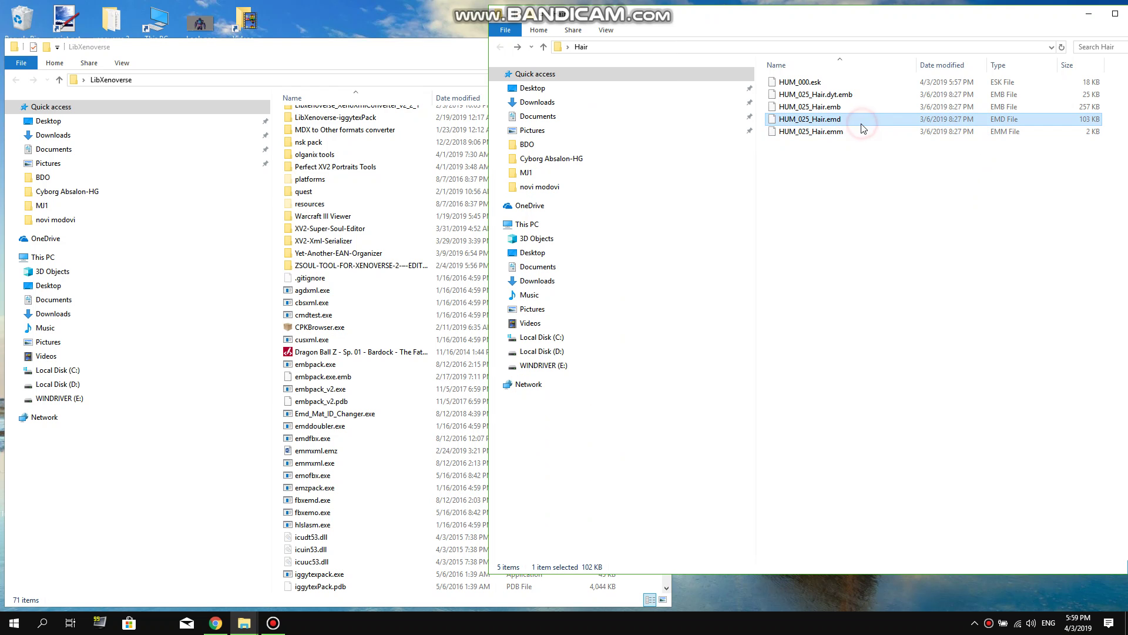
ctrl+click(849, 85)
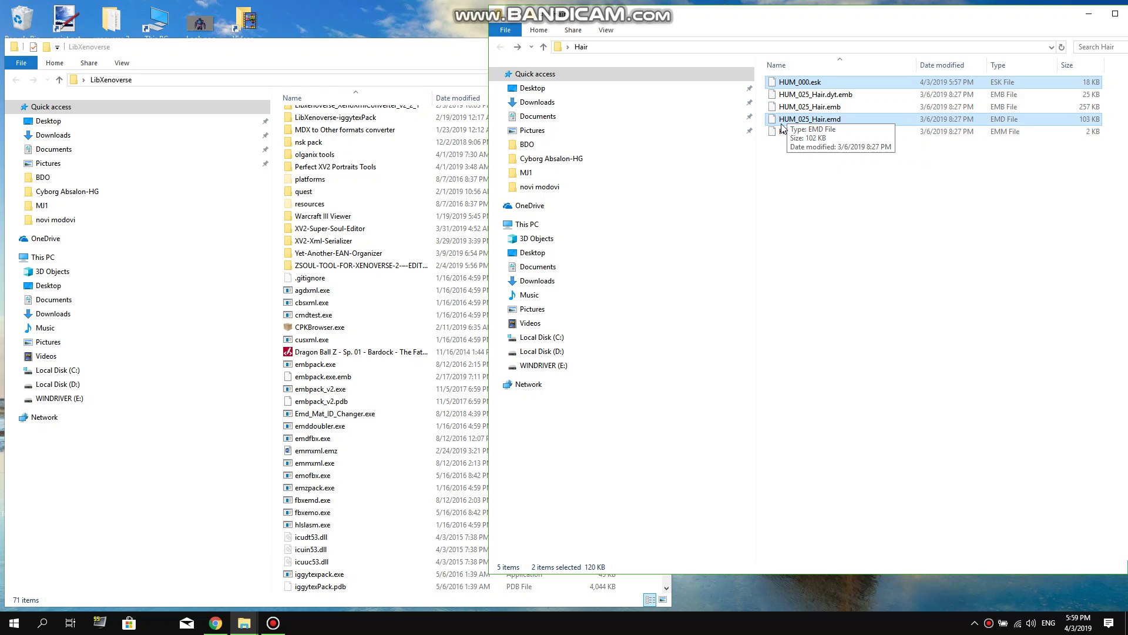
drag(790, 121, 369, 438)
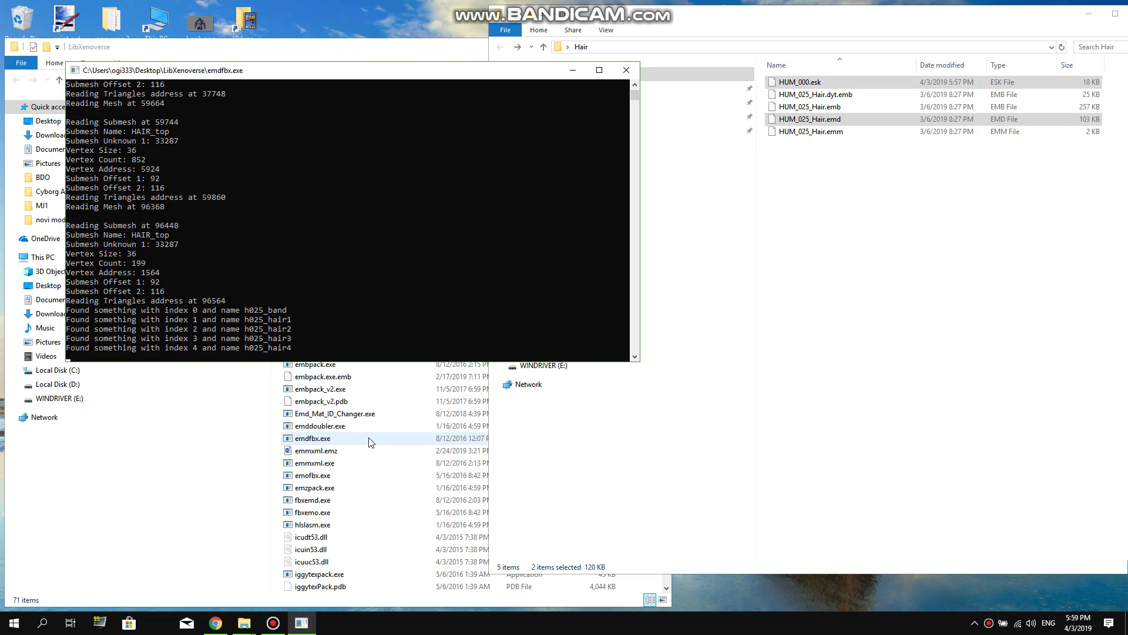
Move the LibXenoverse window out of the way and open HUM_025_Hair.emd.fbx from the Hair folder in Blender
drag(441, 44, 444, 47)
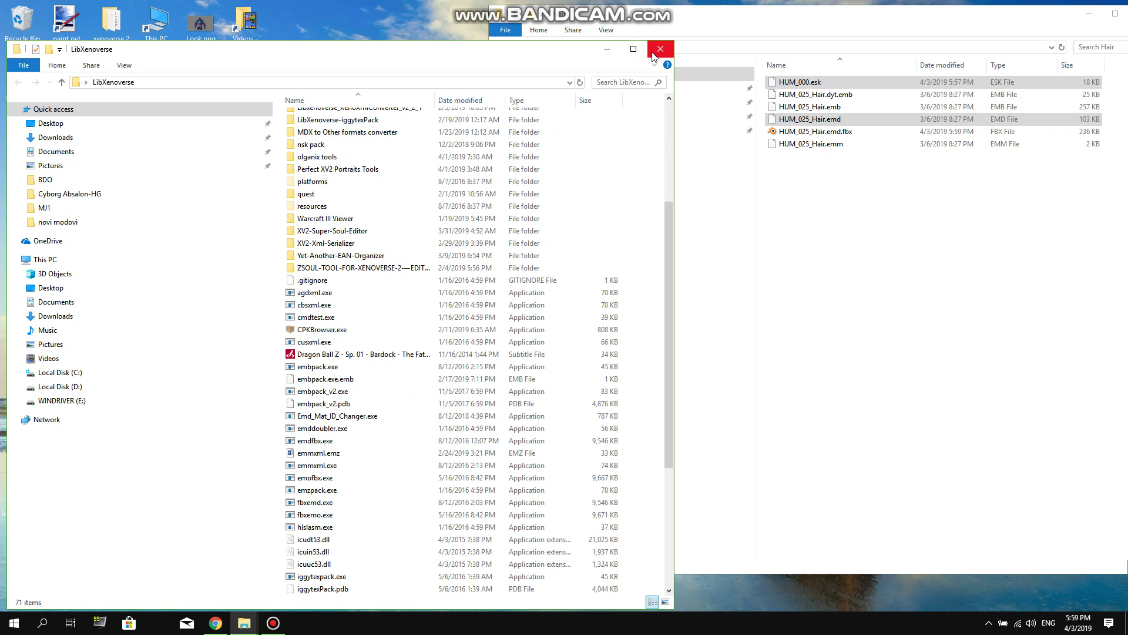
click(594, 50)
click(547, 56)
click(513, 56)
drag(398, 422, 364, 465)
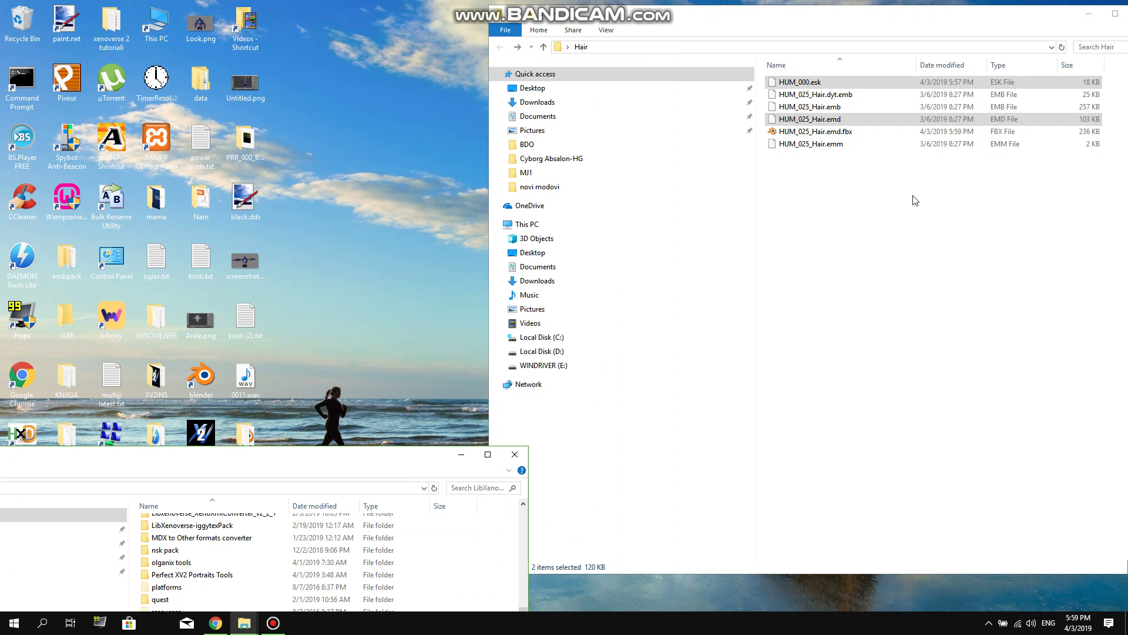
click(843, 132)
double_click(843, 132)
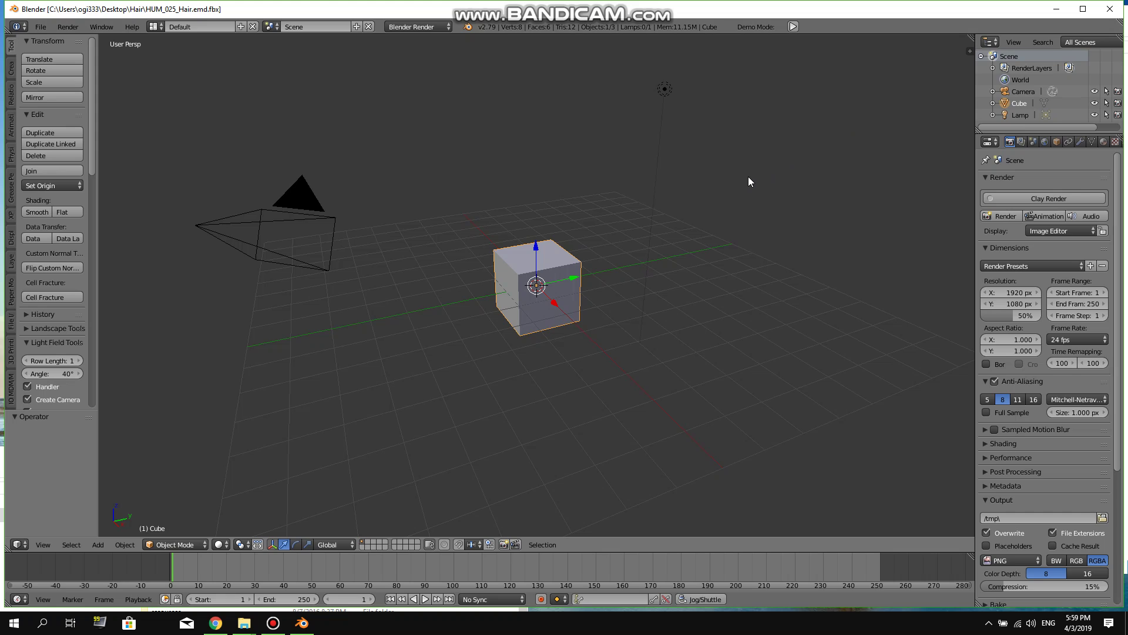
Delete the default cube and import HUM_025_Hair.emd.fbx into the scene as FBX
key(Delete)
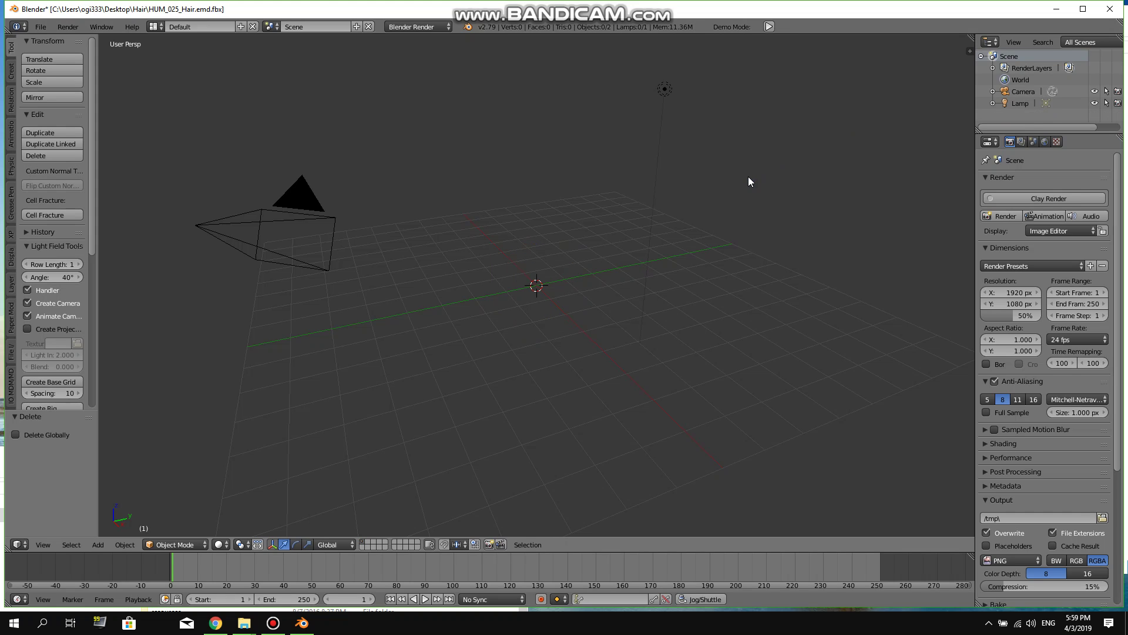
click(41, 26)
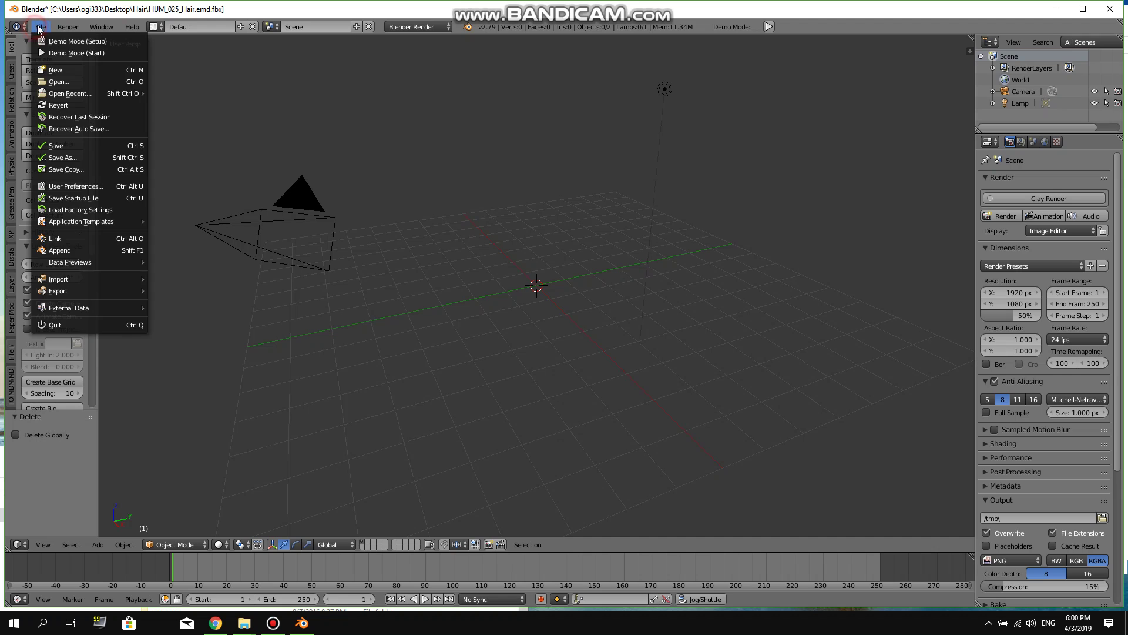
mouse_move(113, 276)
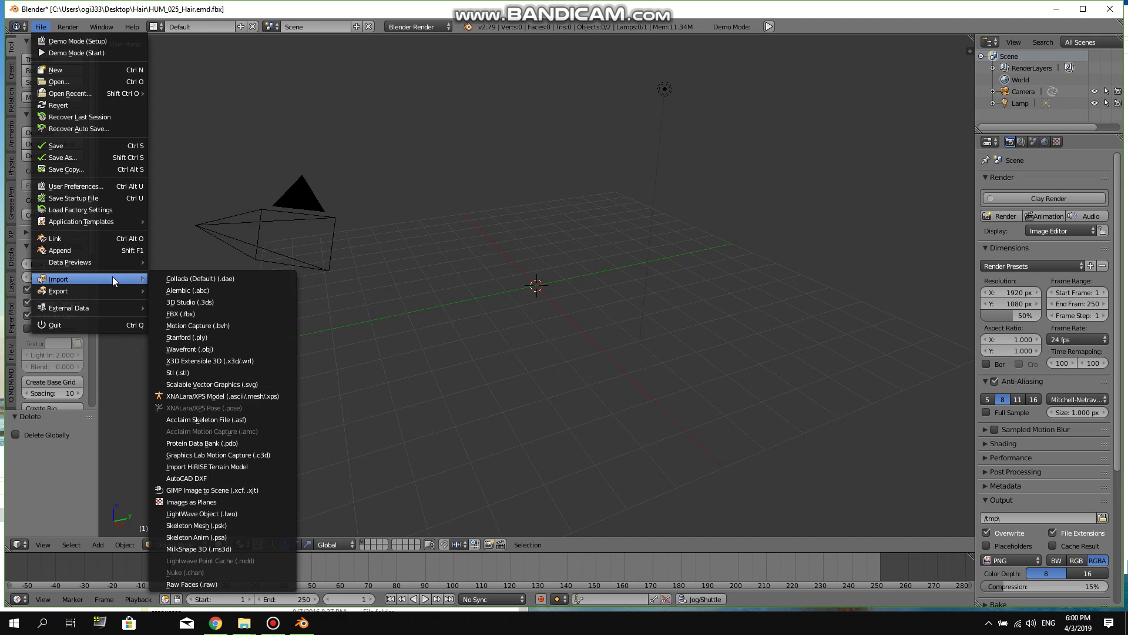
click(234, 314)
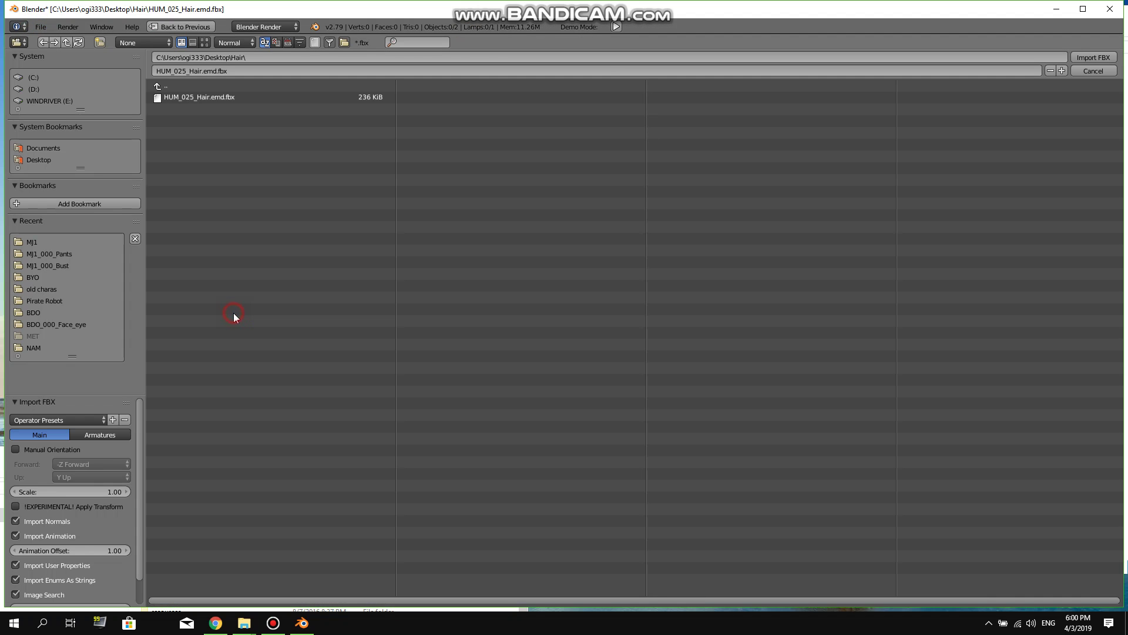
click(179, 98)
double_click(179, 97)
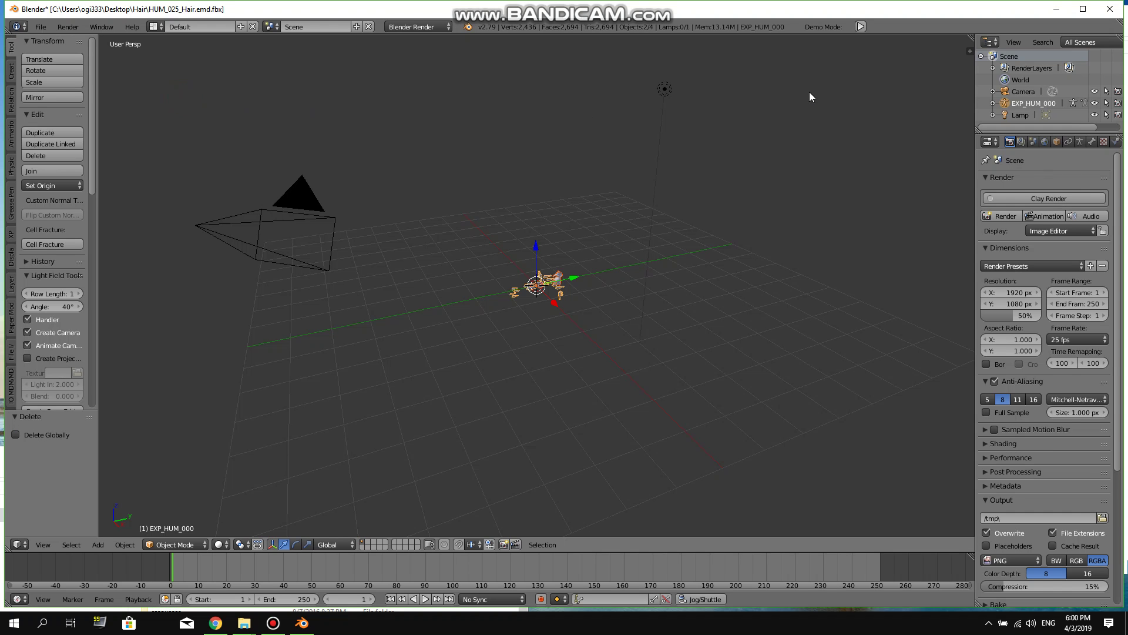
Set the imported EXP_HUM_000 armature's X rotation to 90°
click(970, 50)
click(969, 50)
click(910, 118)
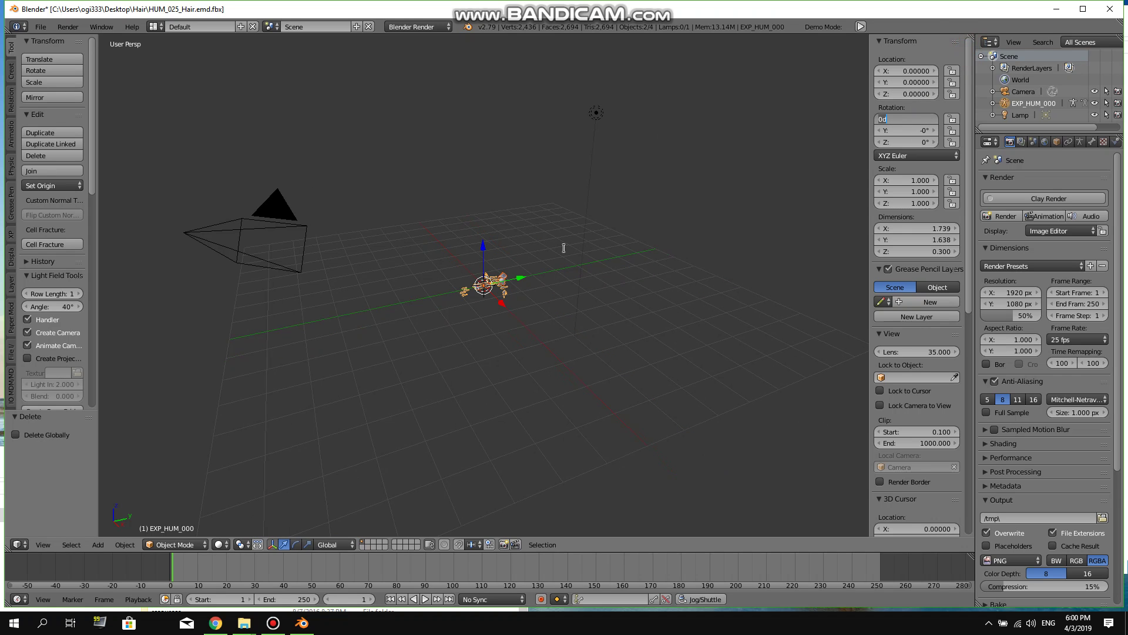
text(9)
key(Return)
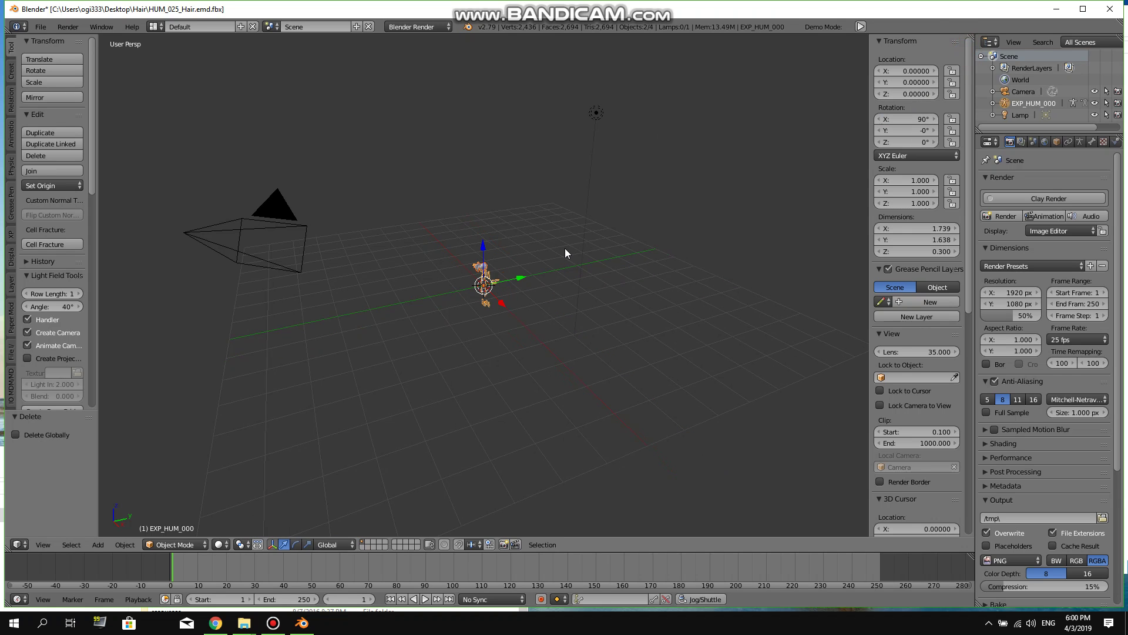
Hide the EXP_HUM_000 armature in the viewport and select the hair mesh
scroll(518, 310, up, 6)
middle_drag(630, 279, 429, 282)
scroll(503, 273, down, 5)
click(1095, 104)
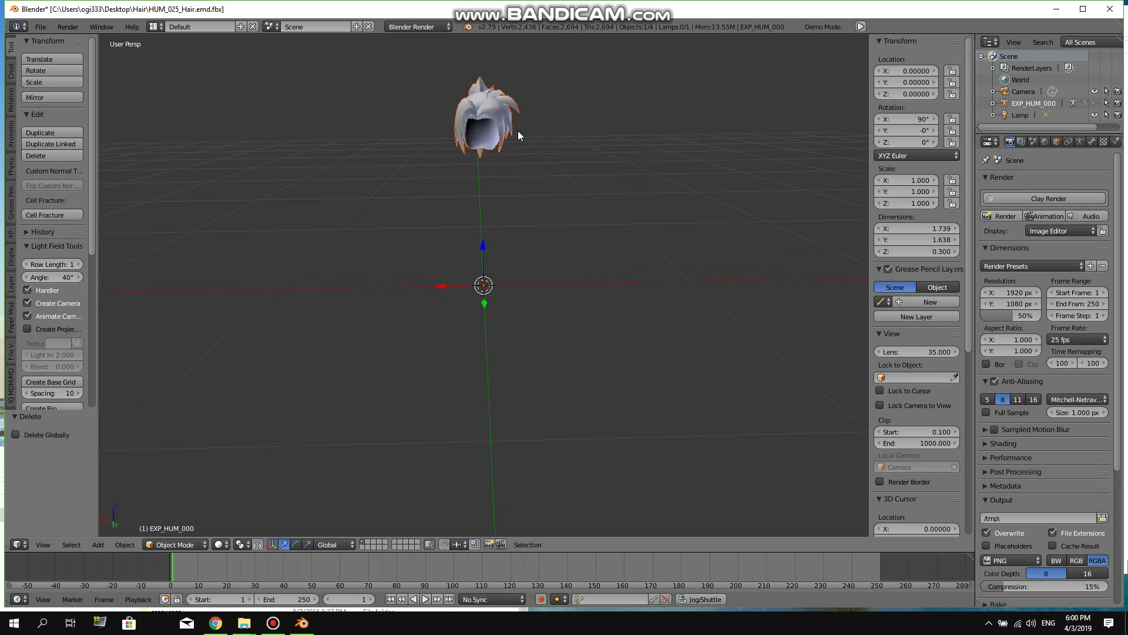
scroll(518, 131, up, 4)
middle_drag(552, 278, 523, 201)
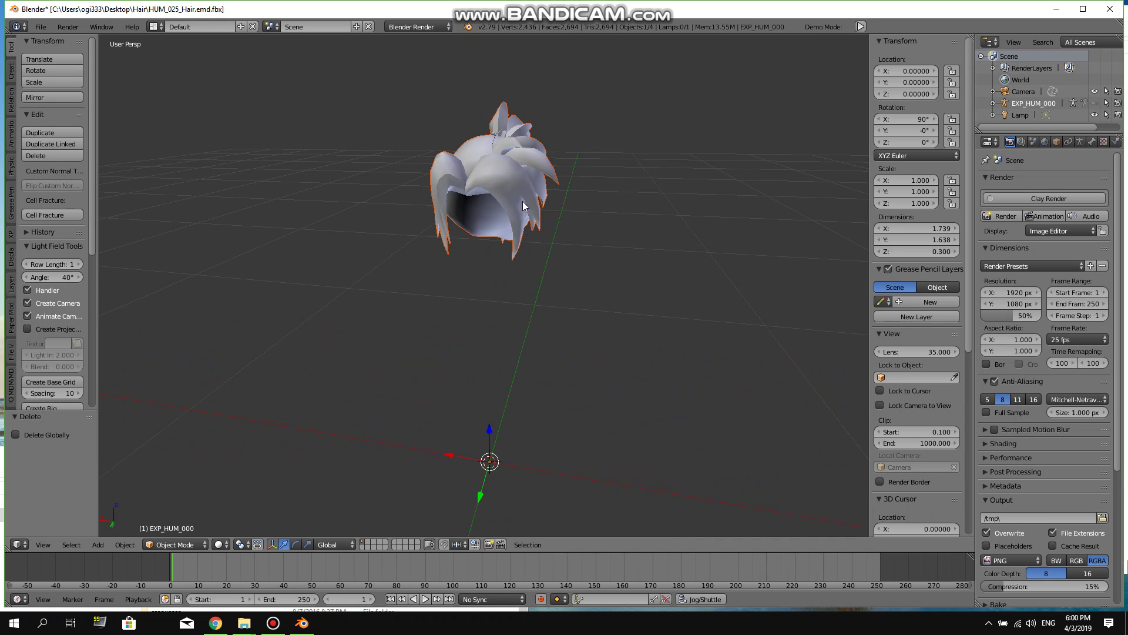
click(522, 159)
Switch the hair mesh to Edit Mode and back to Object Mode twice to view its geometry
key(Tab)
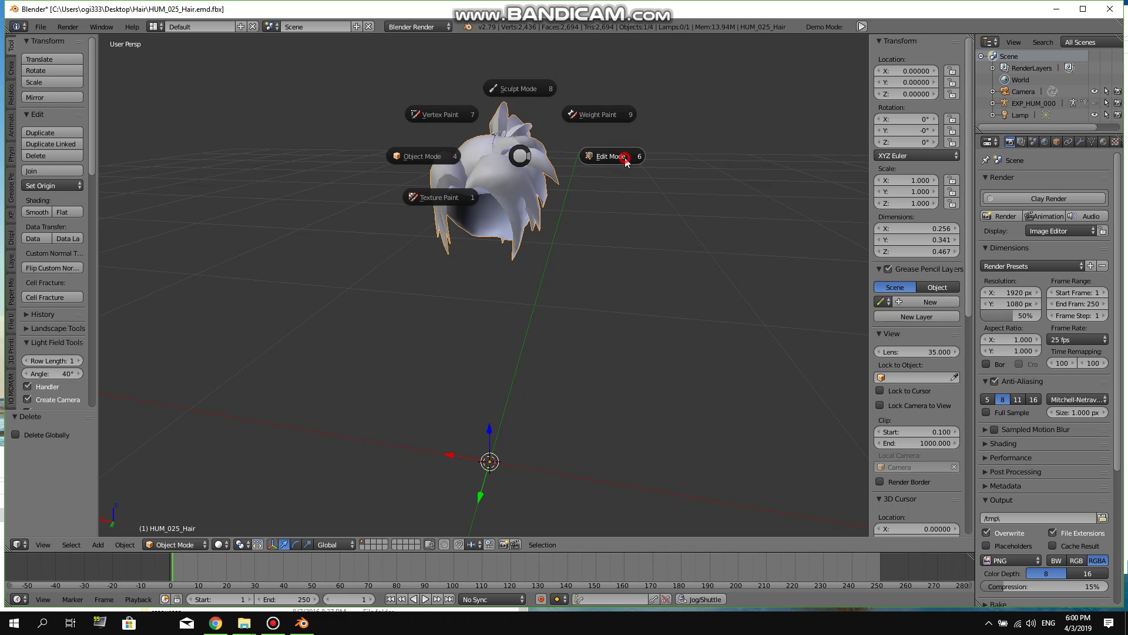
click(627, 158)
middle_drag(625, 157, 617, 182)
key(Tab)
click(530, 158)
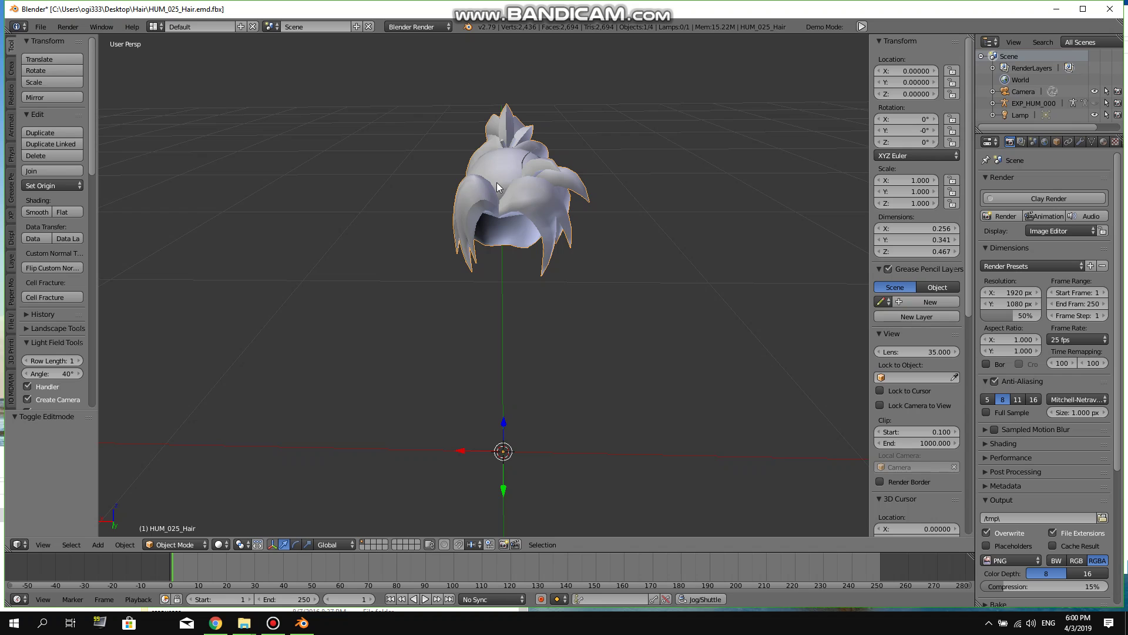
key(Tab)
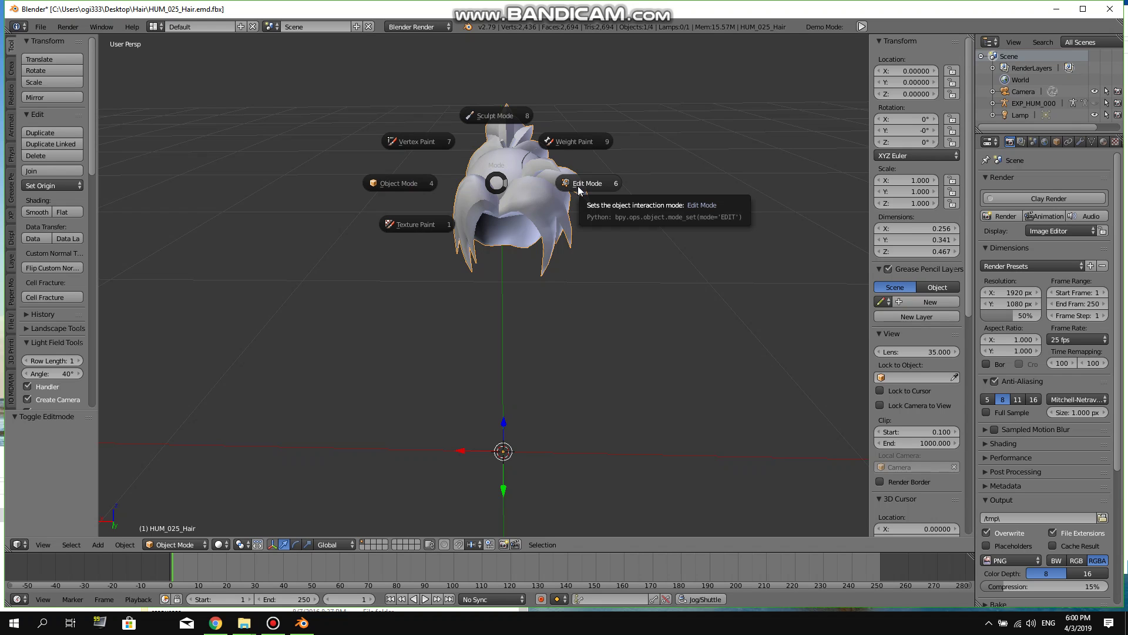
click(580, 188)
scroll(587, 186, up, 3)
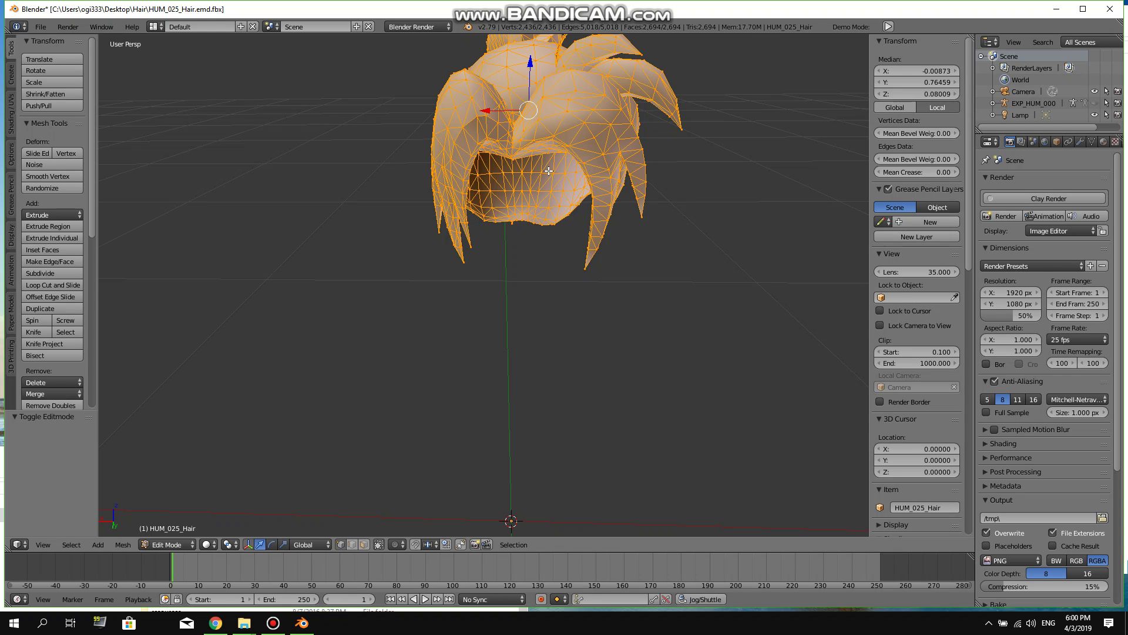
key(Tab)
click(465, 168)
scroll(467, 172, down, 3)
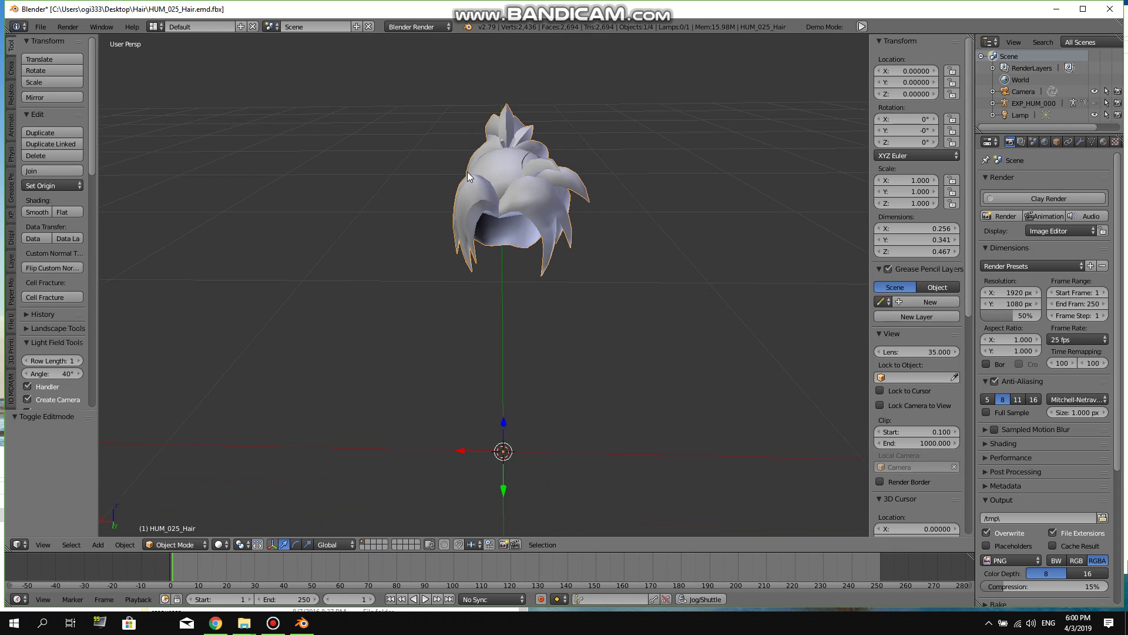
Switch the hair mesh from Object Mode to Sculpt Mode
middle_drag(545, 179, 585, 202)
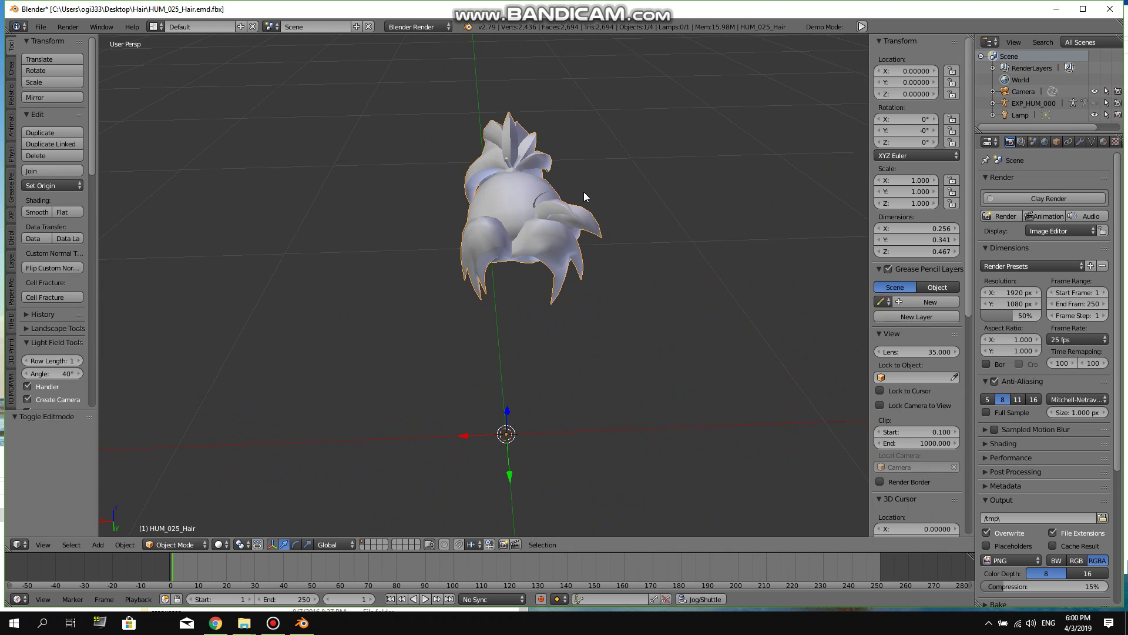
middle_drag(557, 172, 574, 203)
scroll(592, 191, up, 3)
scroll(573, 203, down, 2)
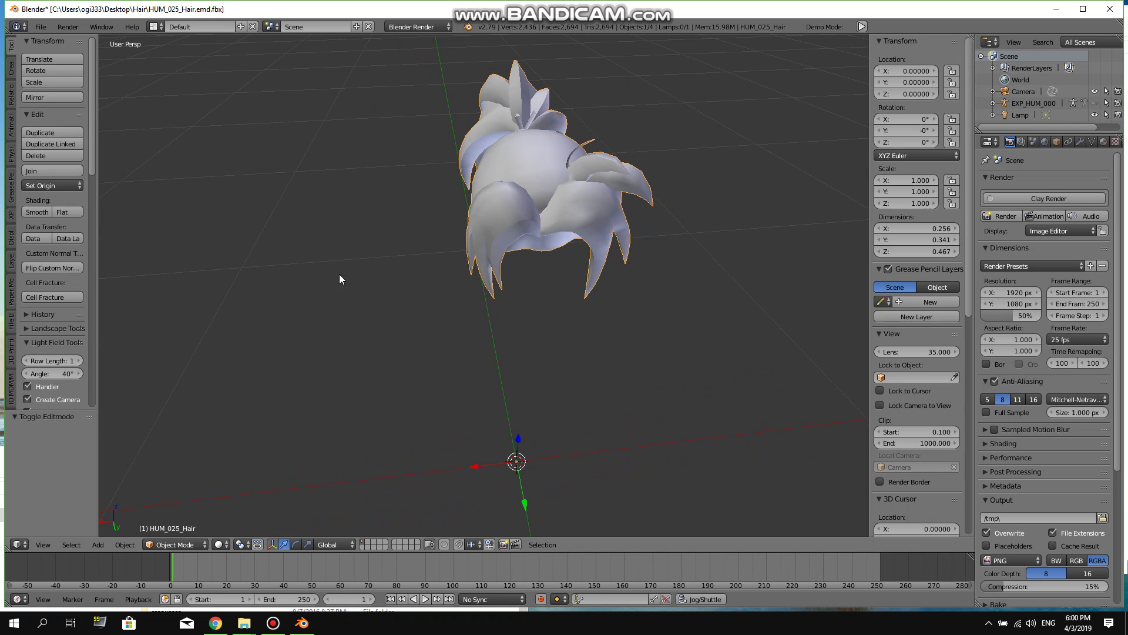
click(178, 544)
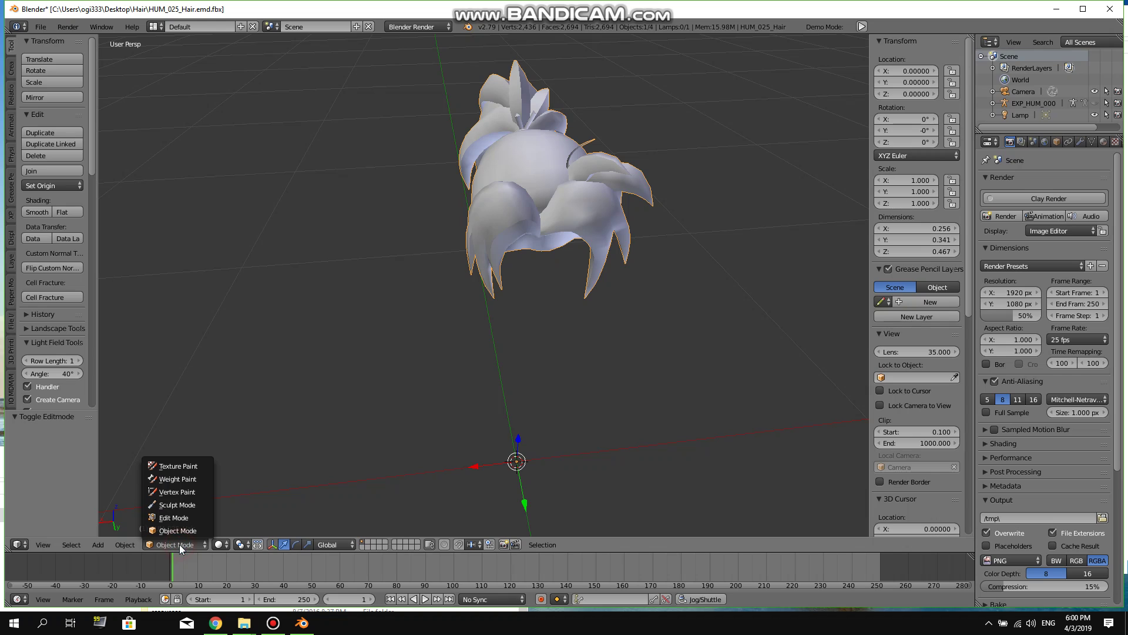
click(195, 503)
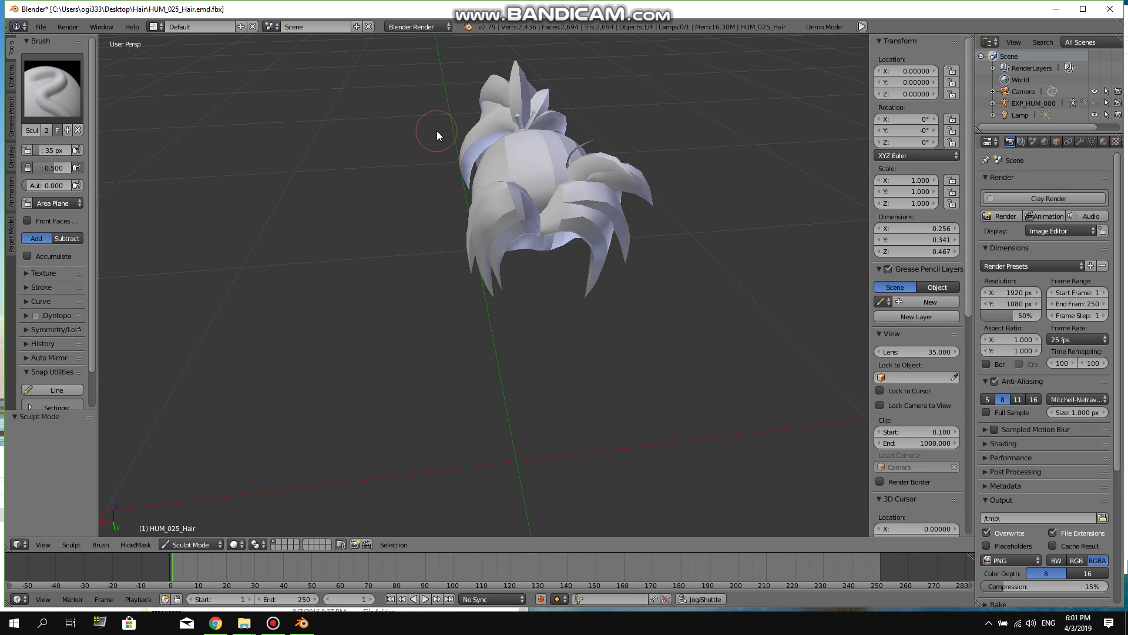
Return the hair mesh to Object Mode, show the general object tools, and re-enter Sculpt Mode
click(12, 105)
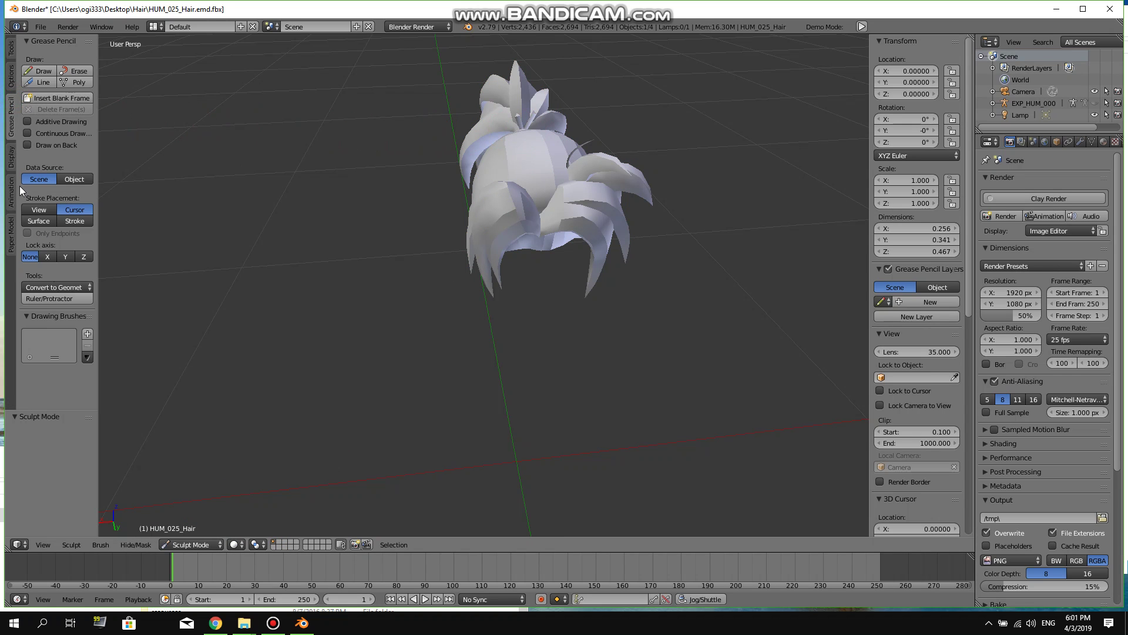
click(194, 545)
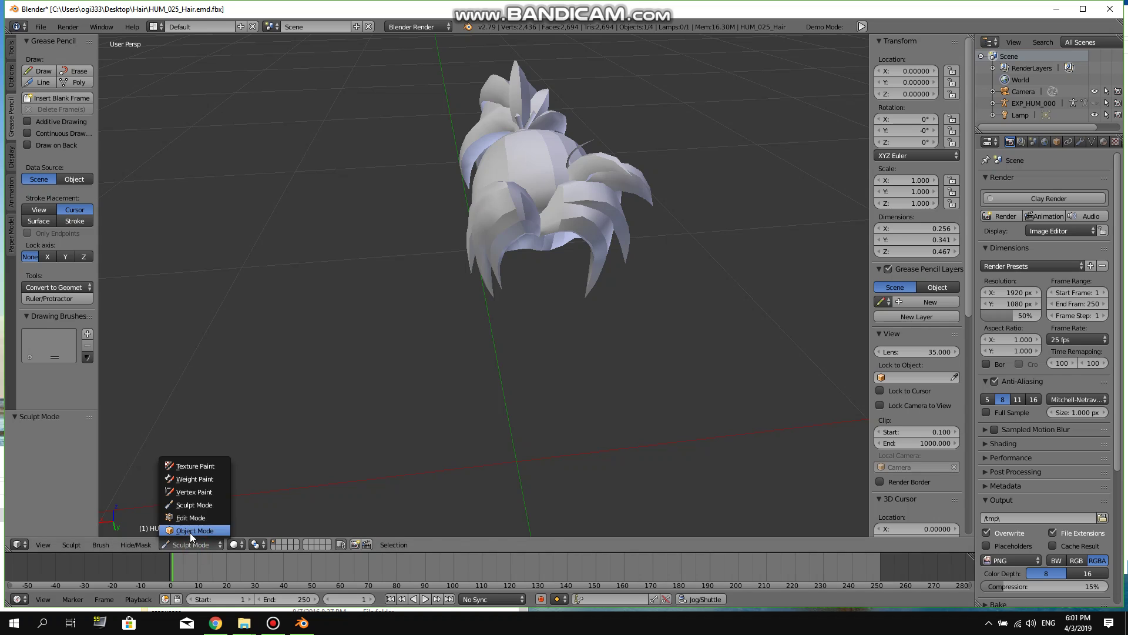
click(189, 531)
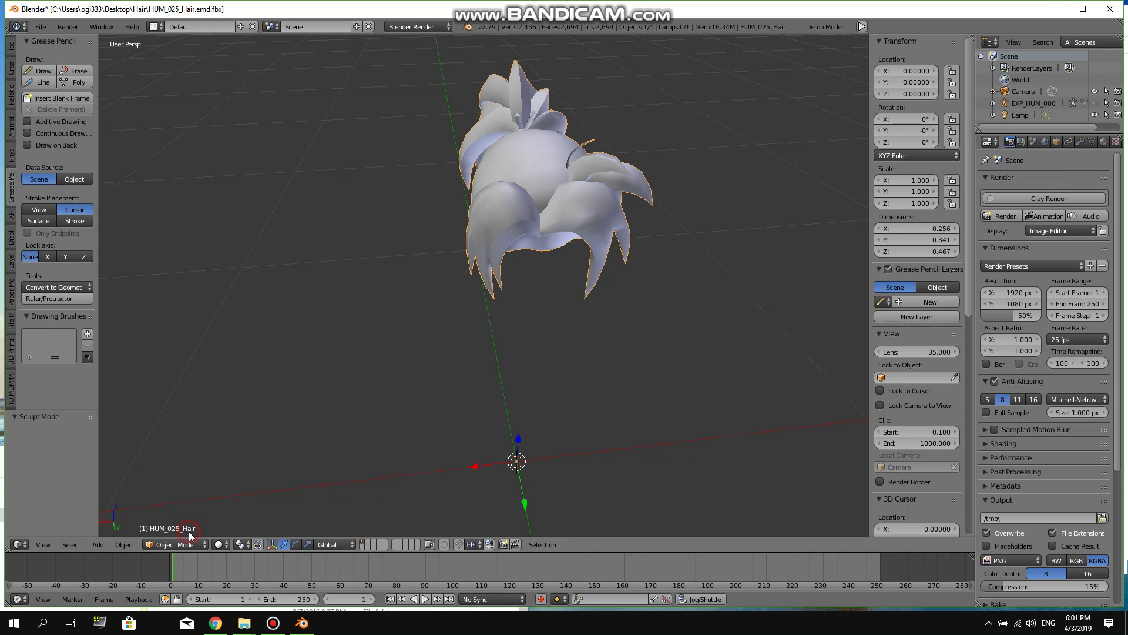
click(12, 47)
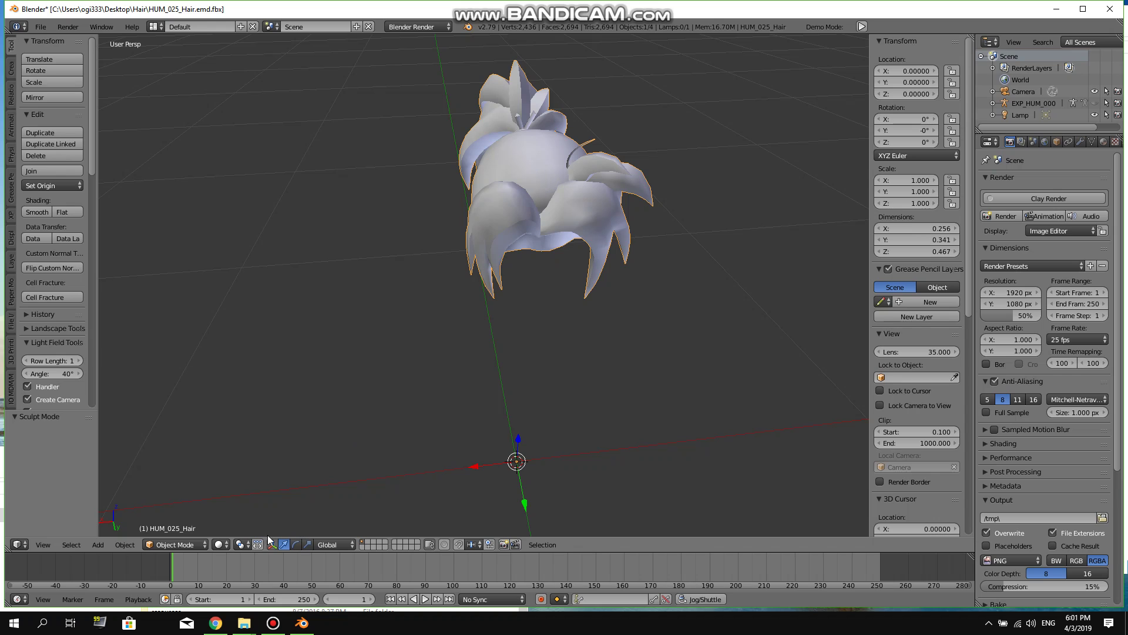
click(152, 545)
click(197, 509)
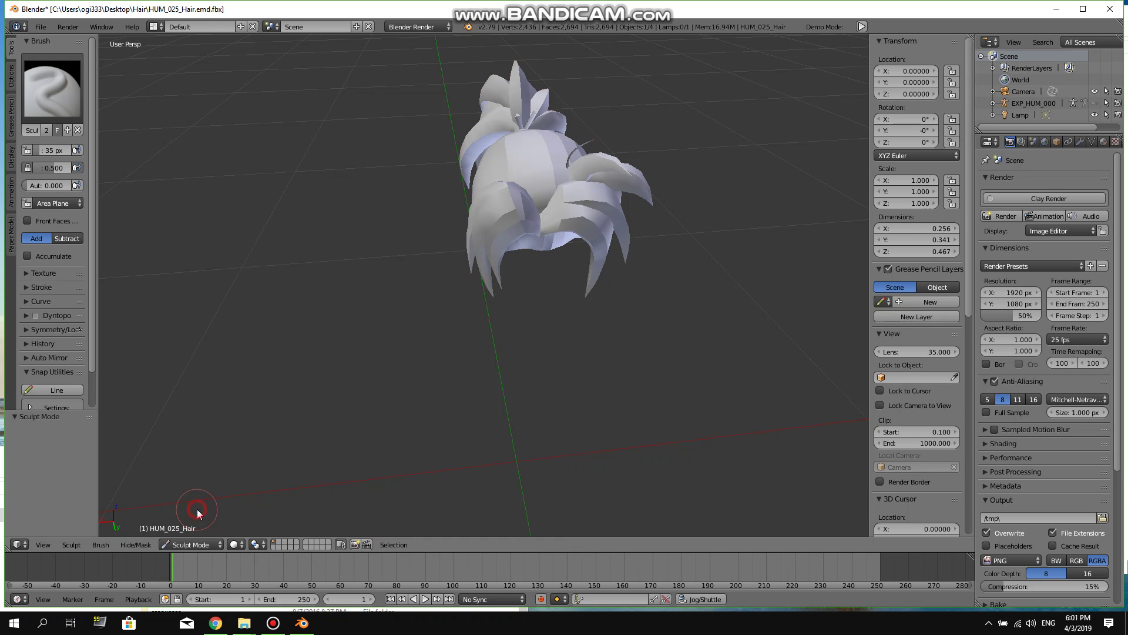
Choose the Snake Hook sculpting brush and enlarge its radius to 60 px
click(59, 82)
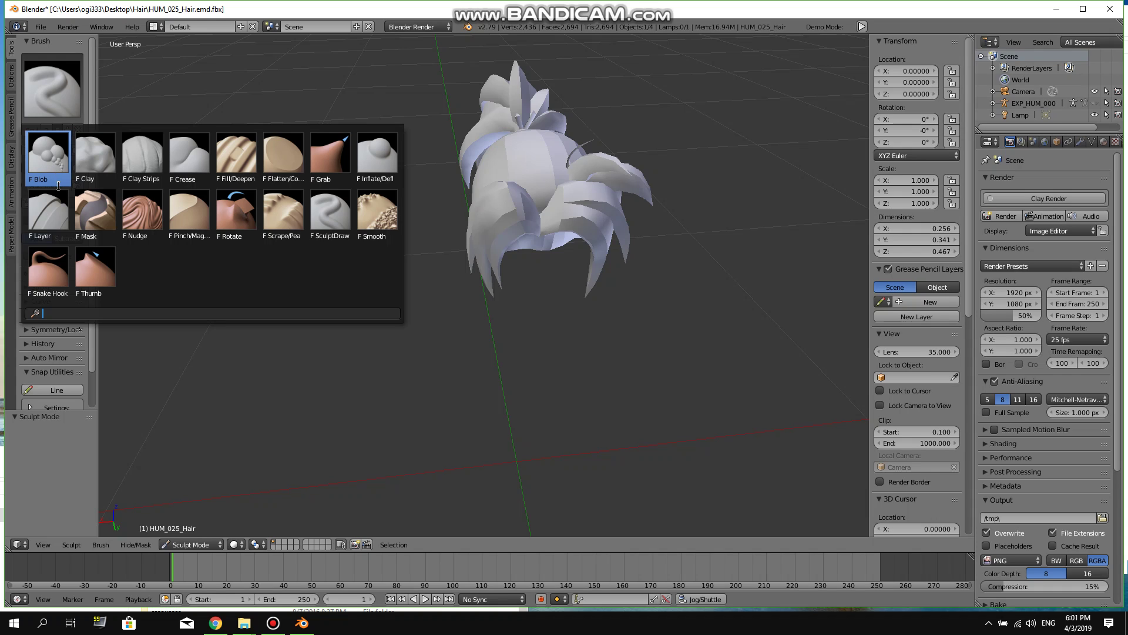
click(52, 273)
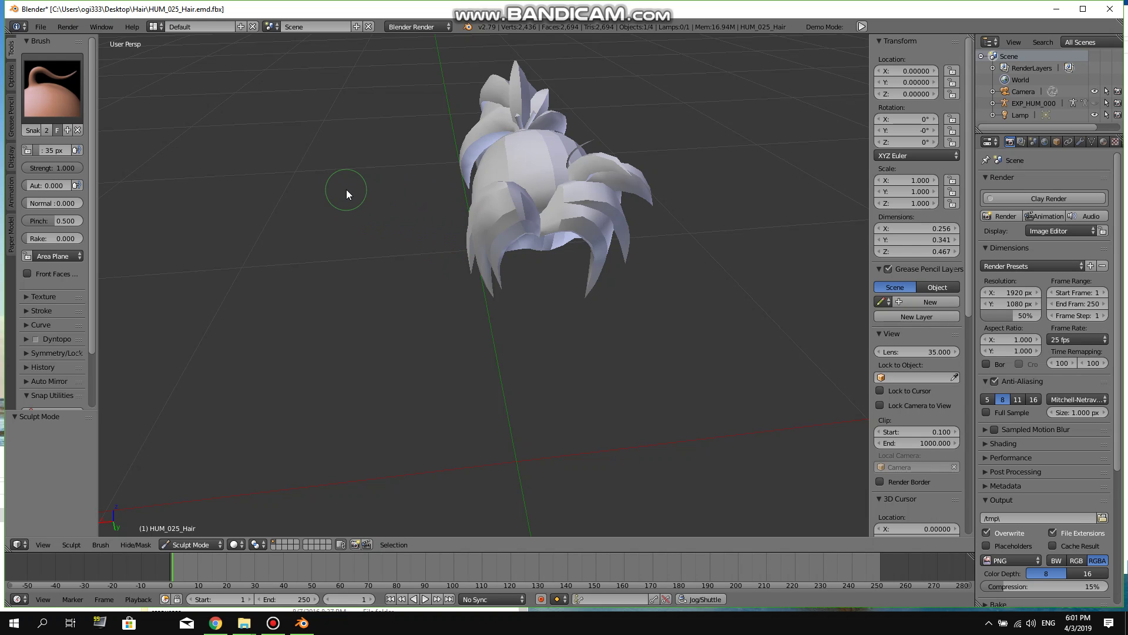
key(f)
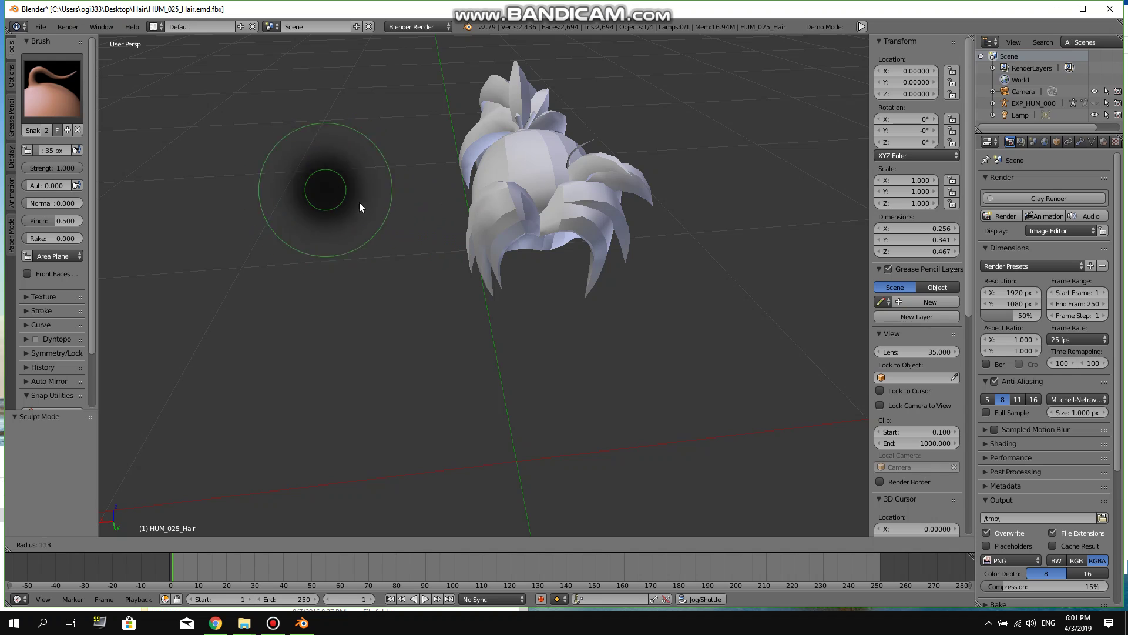
click(358, 205)
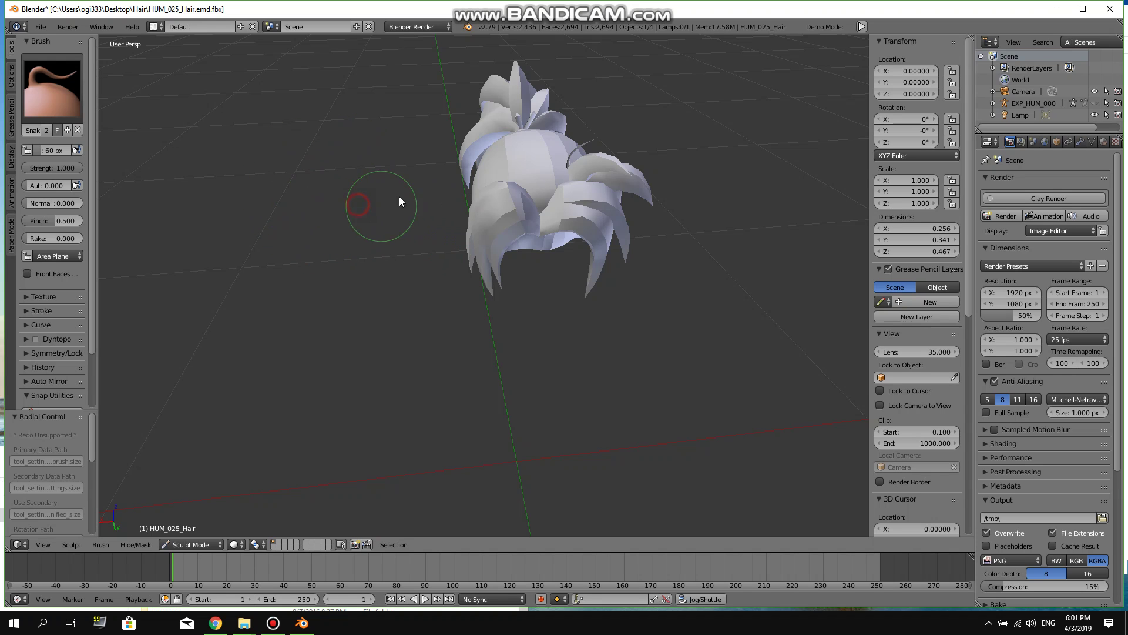
middle_drag(492, 188, 477, 188)
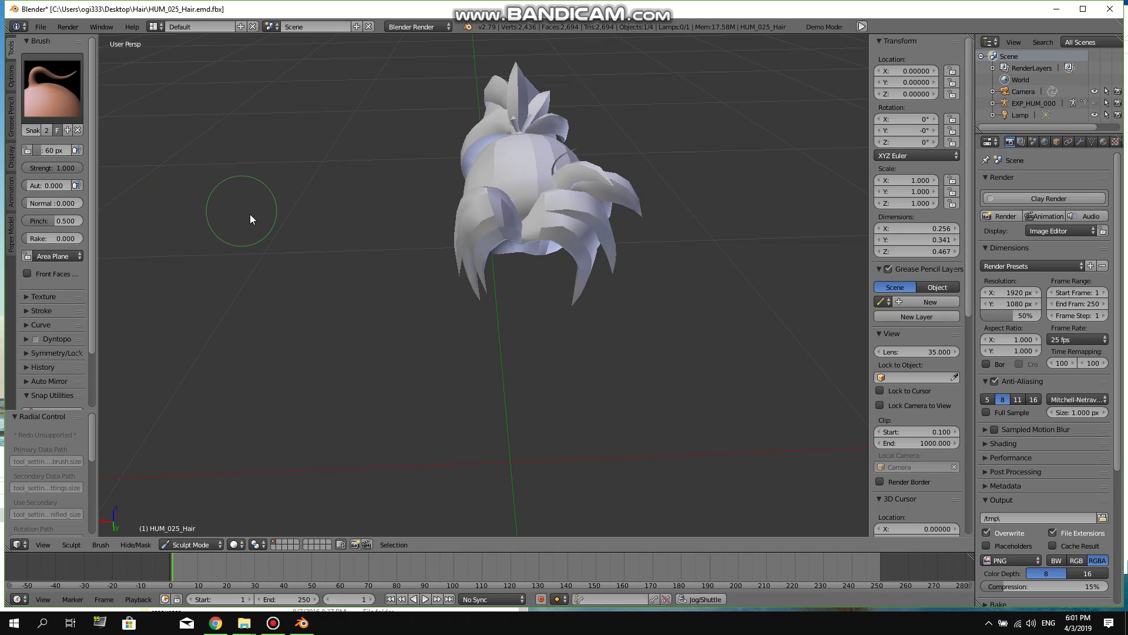
Set the Snake Hook brush's strength to 0.721
key(shift+f)
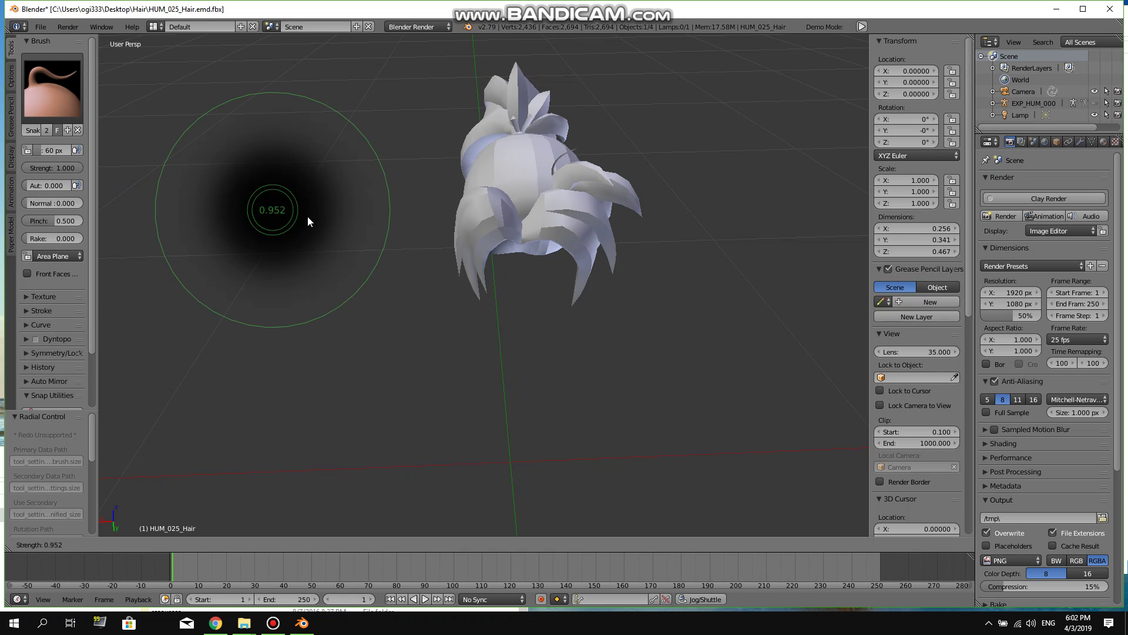
mouse_move(297, 215)
mouse_move(365, 259)
click(321, 211)
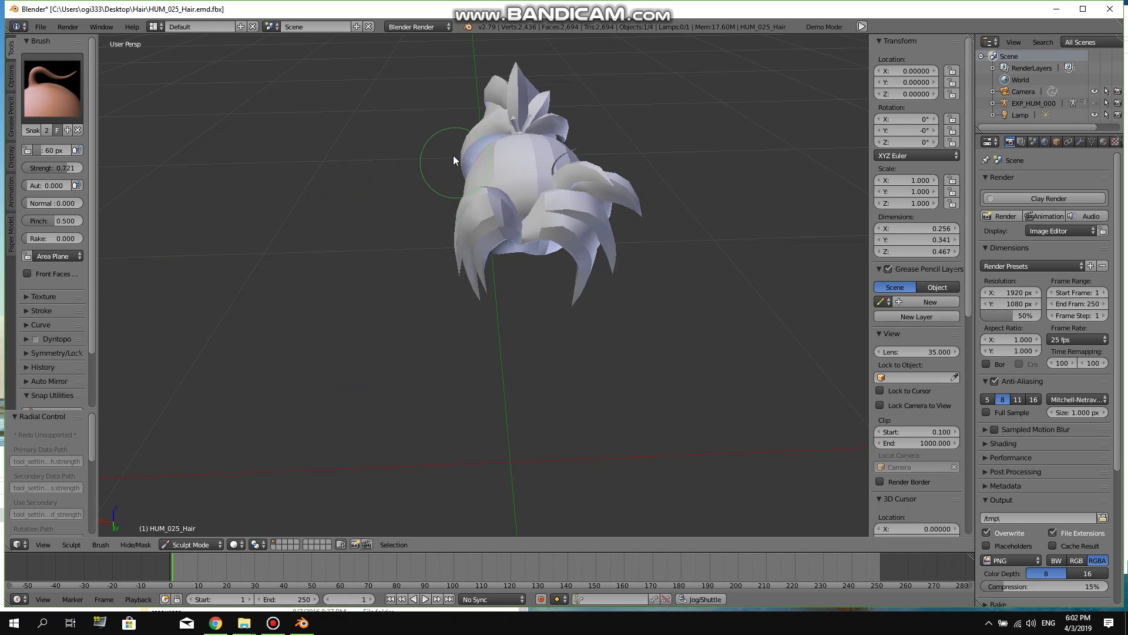
Undo the previous stroke and pull a mirrored pair of pointed spikes outward from the sides of the head with Snake Hook
scroll(460, 173, up, 2)
middle_drag(459, 172, 505, 215)
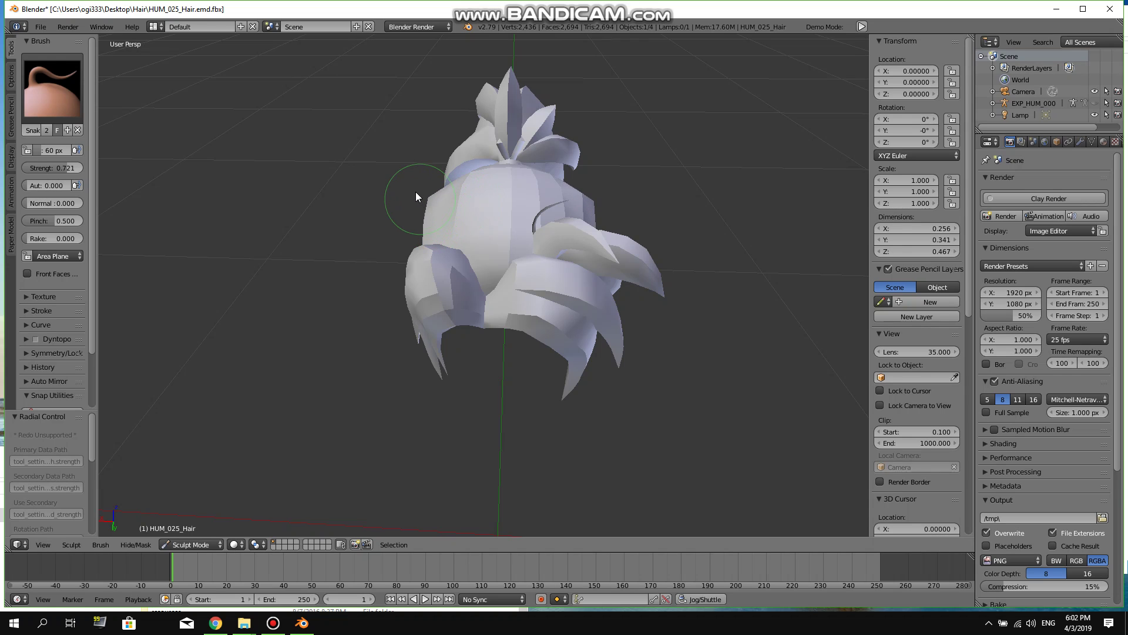
key(ctrl+z)
drag(415, 194, 357, 184)
drag(349, 184, 328, 187)
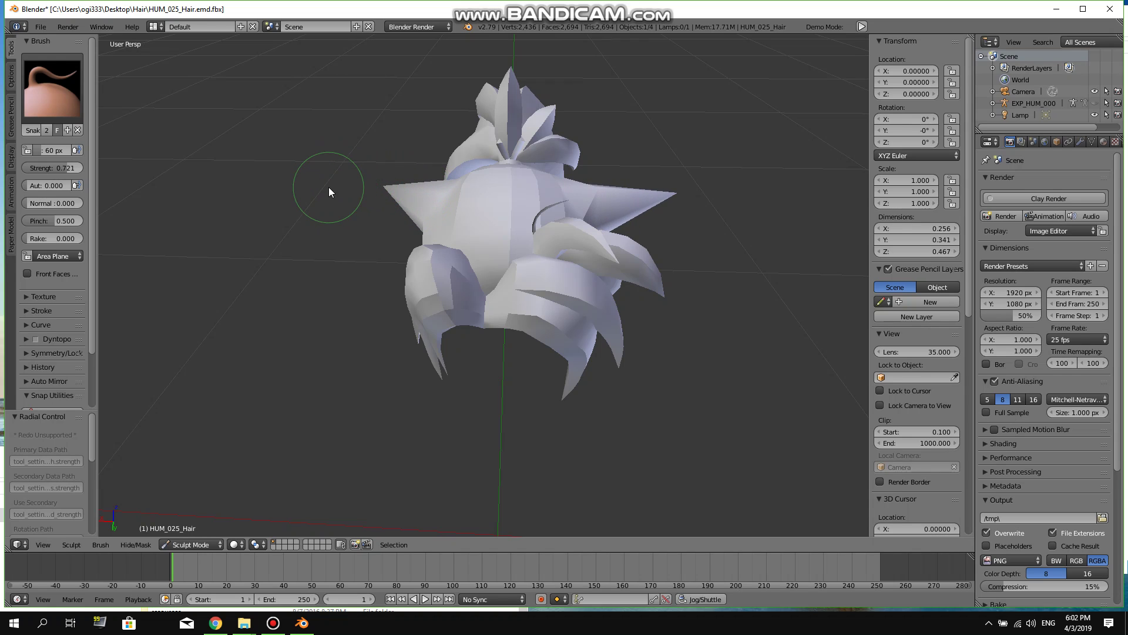
drag(398, 188, 334, 191)
Bend the two side spikes upward and extend their tips with the Snake Hook brush
mouse_move(370, 194)
middle_down()
mouse_move(395, 266)
mouse_move(407, 230)
mouse_move(473, 261)
mouse_move(467, 215)
mouse_move(402, 181)
middle_up()
mouse_move(397, 187)
mouse_down()
mouse_move(393, 199)
mouse_move(392, 127)
mouse_up()
mouse_move(395, 170)
mouse_down()
mouse_move(398, 146)
mouse_move(416, 138)
mouse_up()
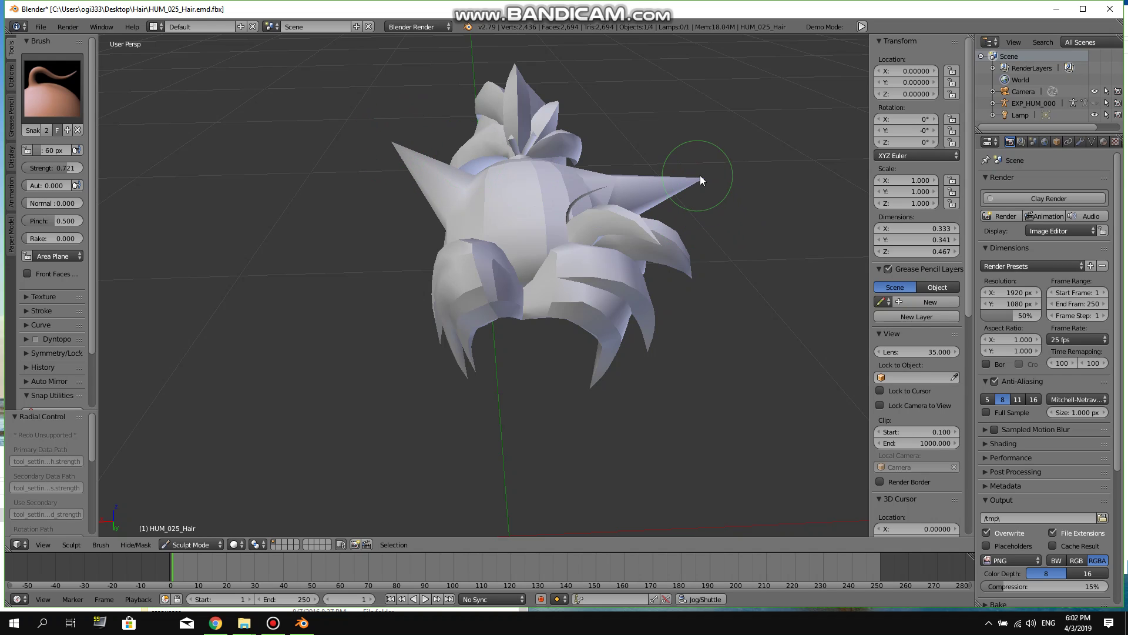
drag(702, 182, 706, 184)
Pull a second mirrored pair of spikes upward from the front of the scalp above the bangs
middle_drag(707, 191, 569, 263)
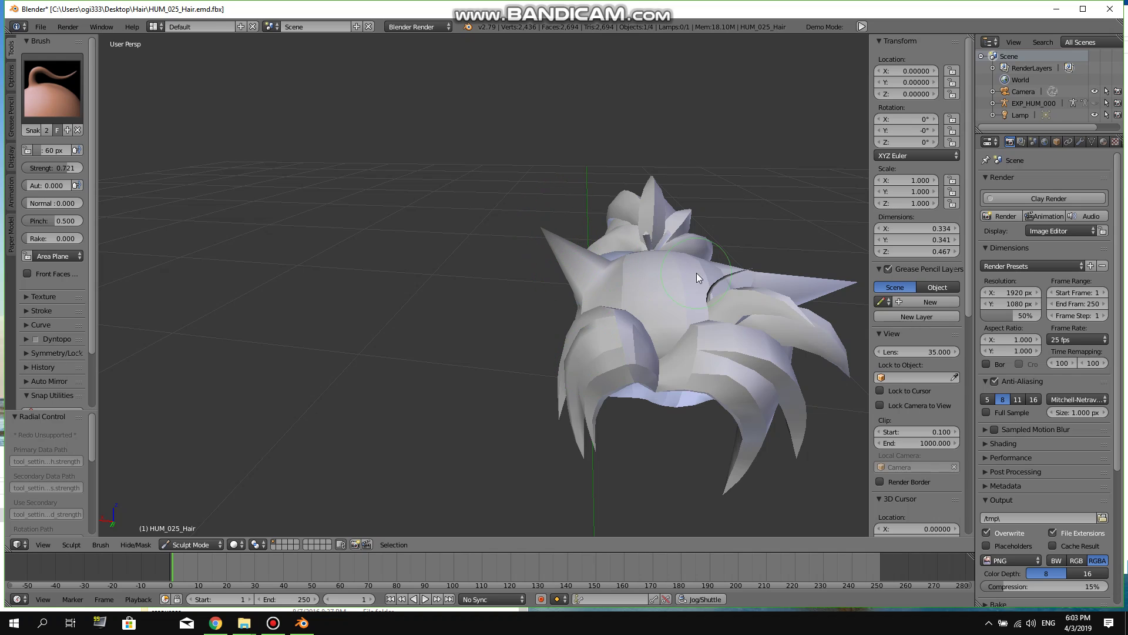
mouse_move(650, 258)
mouse_down()
mouse_move(625, 238)
mouse_move(646, 208)
mouse_move(633, 202)
mouse_move(608, 202)
mouse_move(637, 227)
mouse_move(595, 219)
mouse_up()
mouse_move(681, 324)
middle_down()
mouse_move(613, 305)
mouse_move(643, 301)
middle_up()
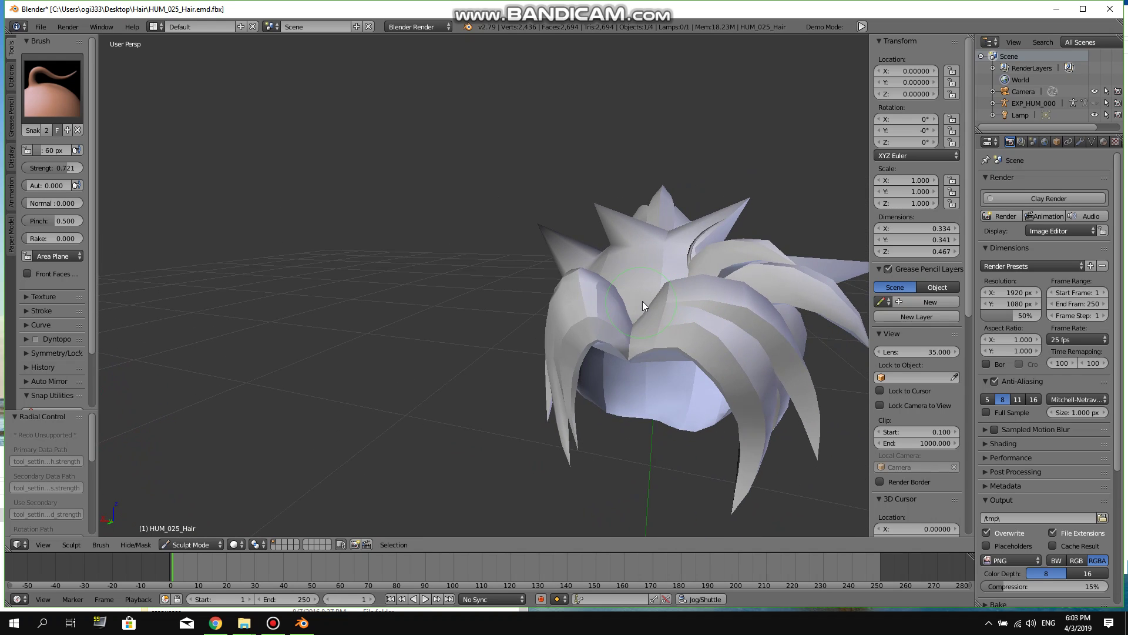
mouse_move(641, 273)
mouse_down()
mouse_move(638, 260)
mouse_move(620, 257)
mouse_up()
Pull the surface near the side spike upward with the Snake Hook brush
mouse_move(620, 258)
middle_down()
mouse_move(661, 317)
mouse_move(785, 291)
mouse_move(591, 267)
mouse_move(546, 377)
middle_up()
scroll(502, 453, up, 4)
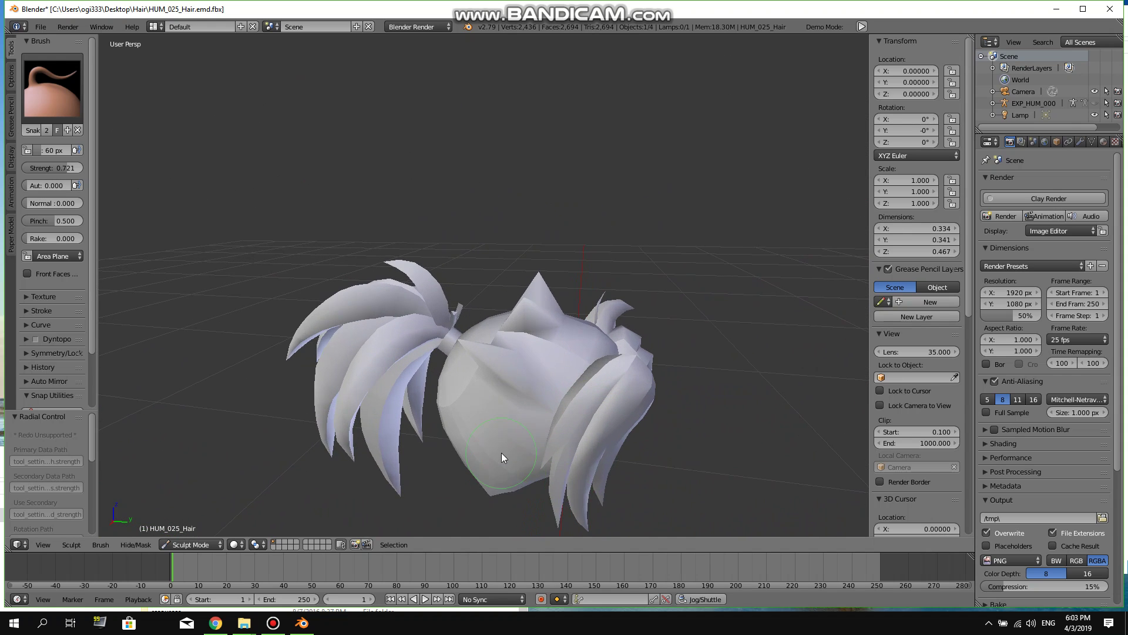
scroll(504, 373, up, 2)
drag(505, 358, 509, 327)
middle_drag(515, 342, 678, 378)
scroll(727, 376, down, 3)
scroll(625, 422, up, 3)
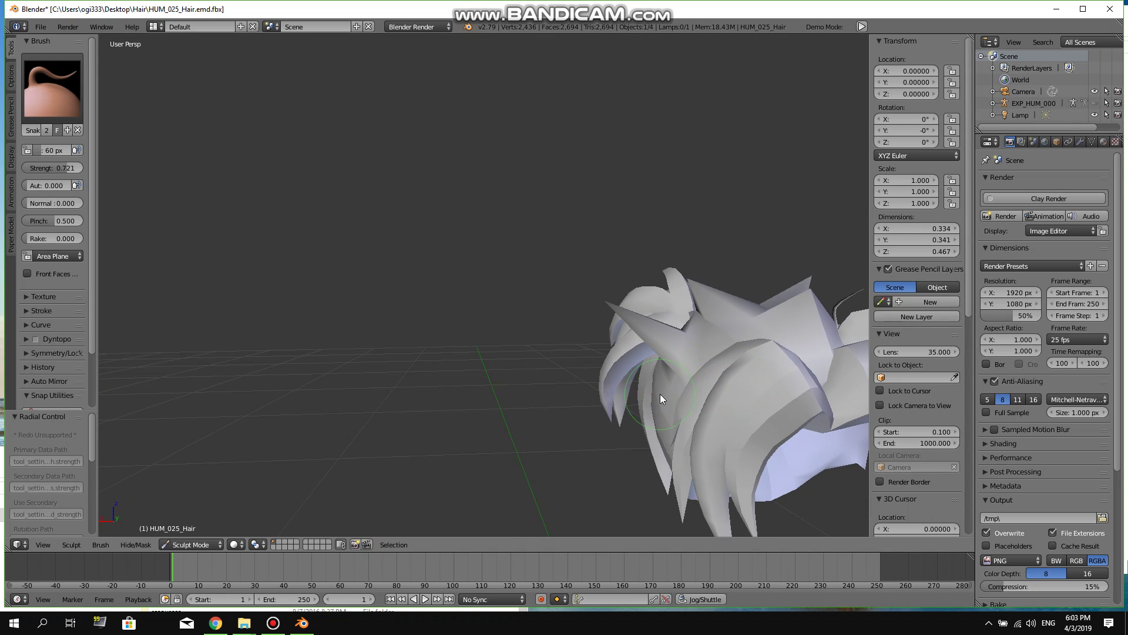
Adjust the side hair surface near the bangs and ponytail with short Snake Hook strokes
drag(613, 400, 647, 388)
middle_drag(620, 405, 699, 406)
middle_drag(647, 375, 625, 461)
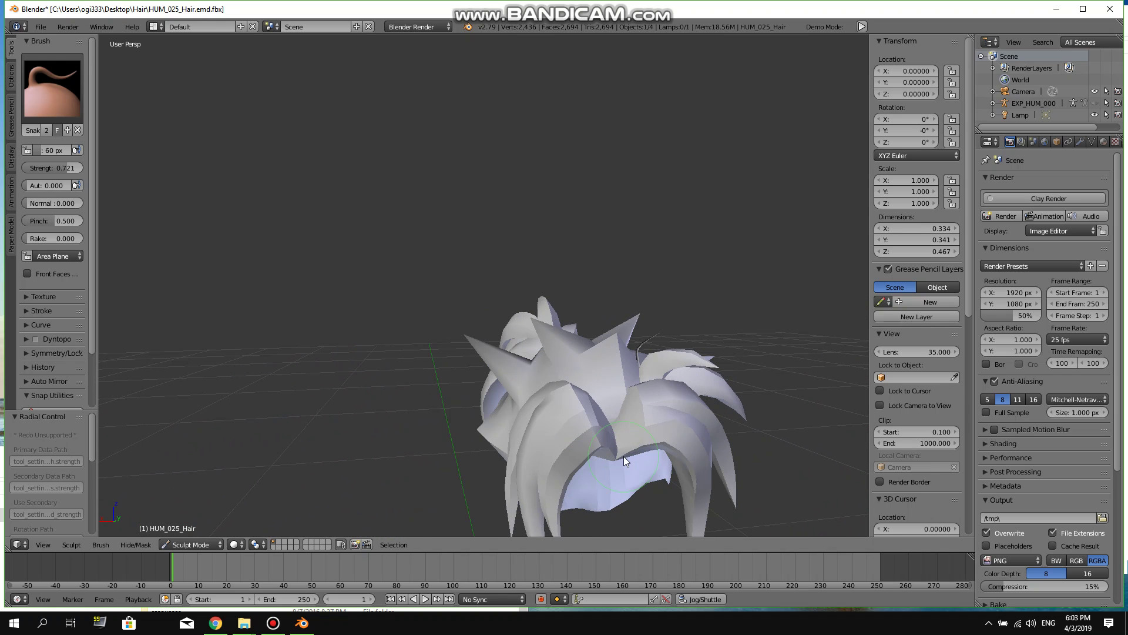
middle_drag(646, 398, 634, 426)
scroll(651, 472, up, 3)
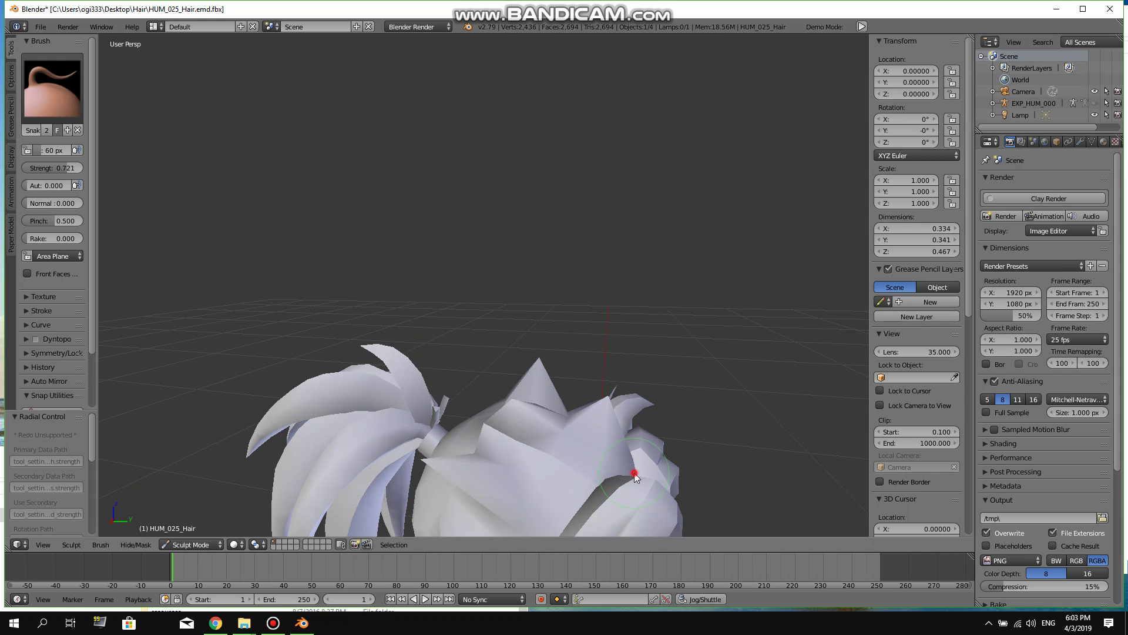
middle_drag(645, 483, 464, 308)
mouse_move(482, 311)
mouse_down()
mouse_move(478, 303)
mouse_move(468, 311)
mouse_up()
mouse_move(468, 312)
middle_down()
mouse_move(591, 349)
mouse_move(510, 337)
mouse_move(616, 332)
mouse_move(606, 304)
mouse_move(290, 244)
middle_up()
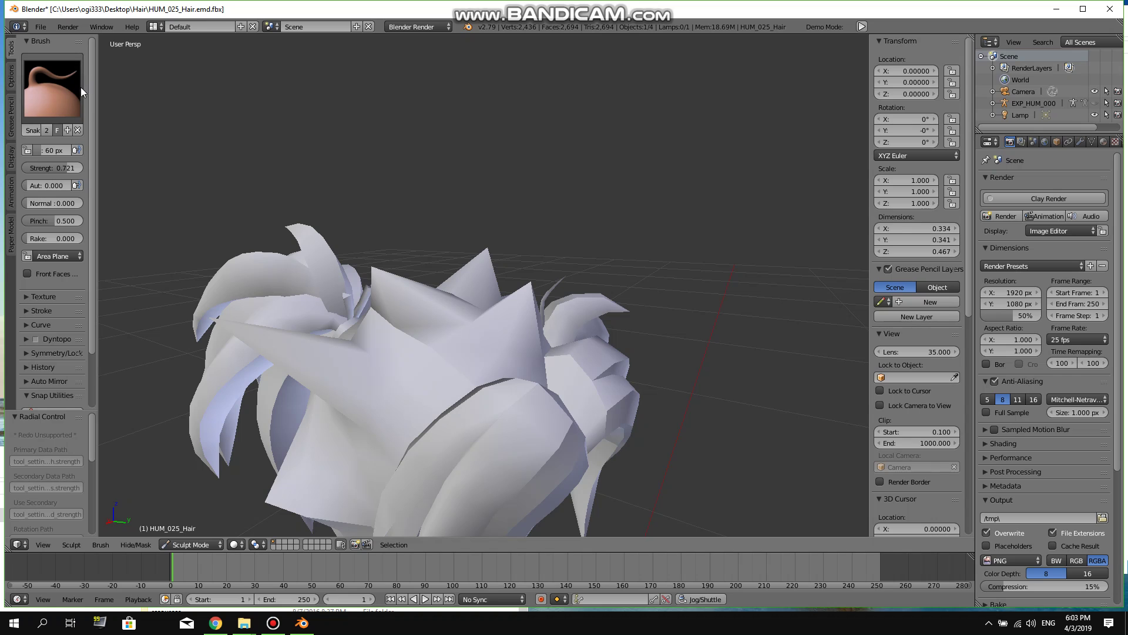
Switch to the Crease brush and carve the surface around the bases of the front spikes
click(65, 104)
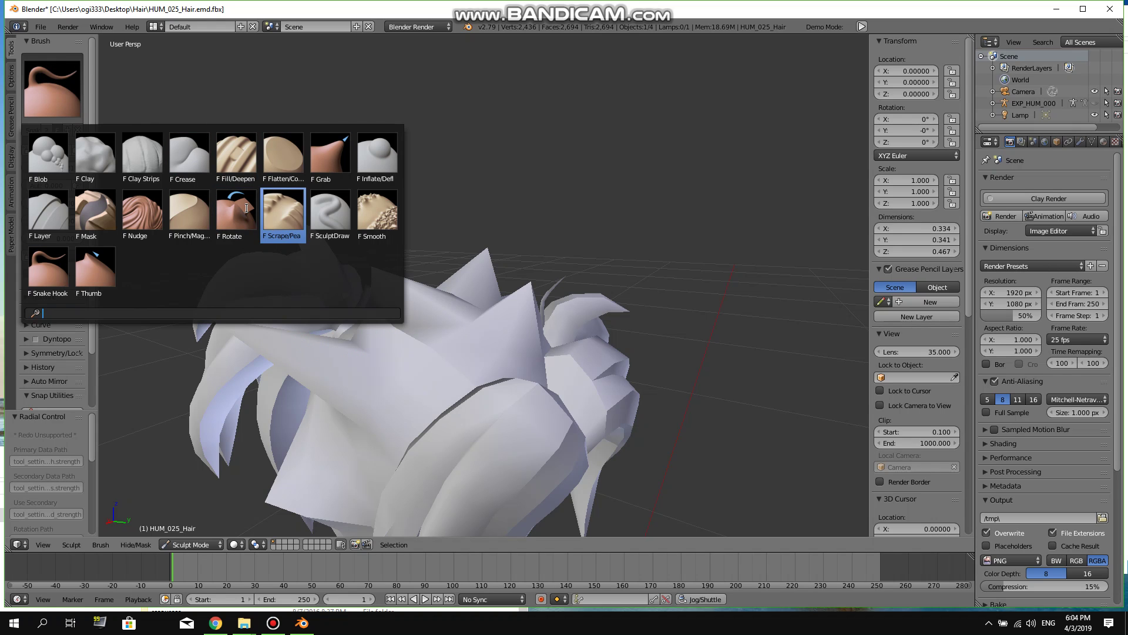
click(189, 154)
mouse_move(353, 377)
middle_down()
mouse_move(379, 403)
mouse_move(345, 441)
middle_up()
scroll(362, 441, up, 2)
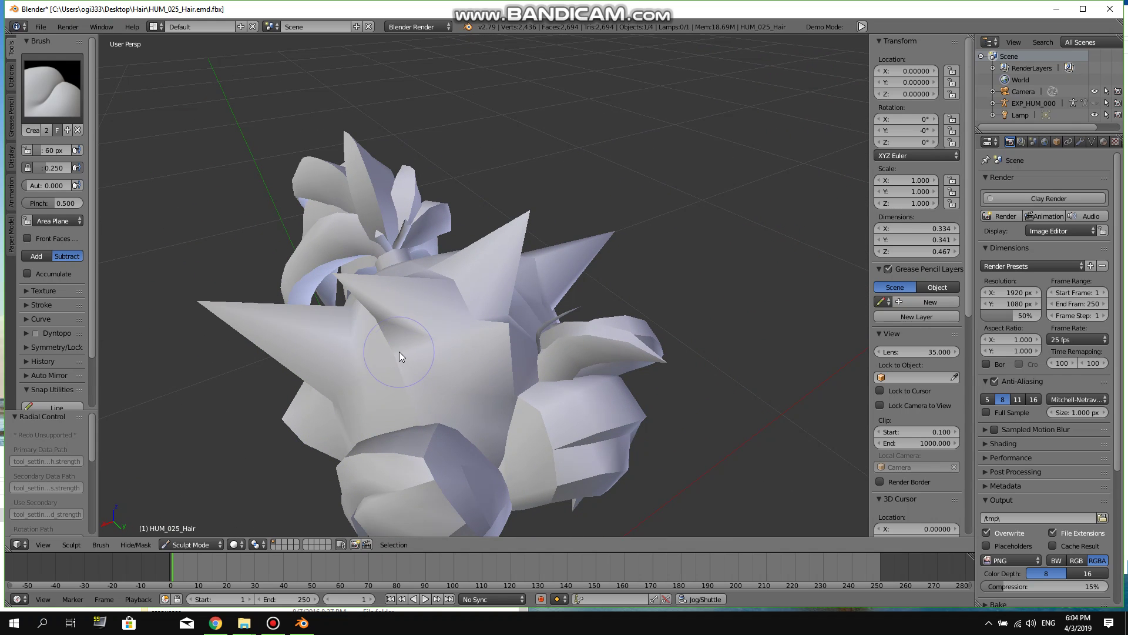
scroll(424, 350, up, 3)
mouse_move(486, 304)
middle_down()
mouse_move(453, 353)
mouse_move(386, 357)
mouse_move(530, 353)
mouse_move(520, 363)
mouse_move(449, 344)
mouse_move(421, 375)
mouse_move(388, 371)
middle_up()
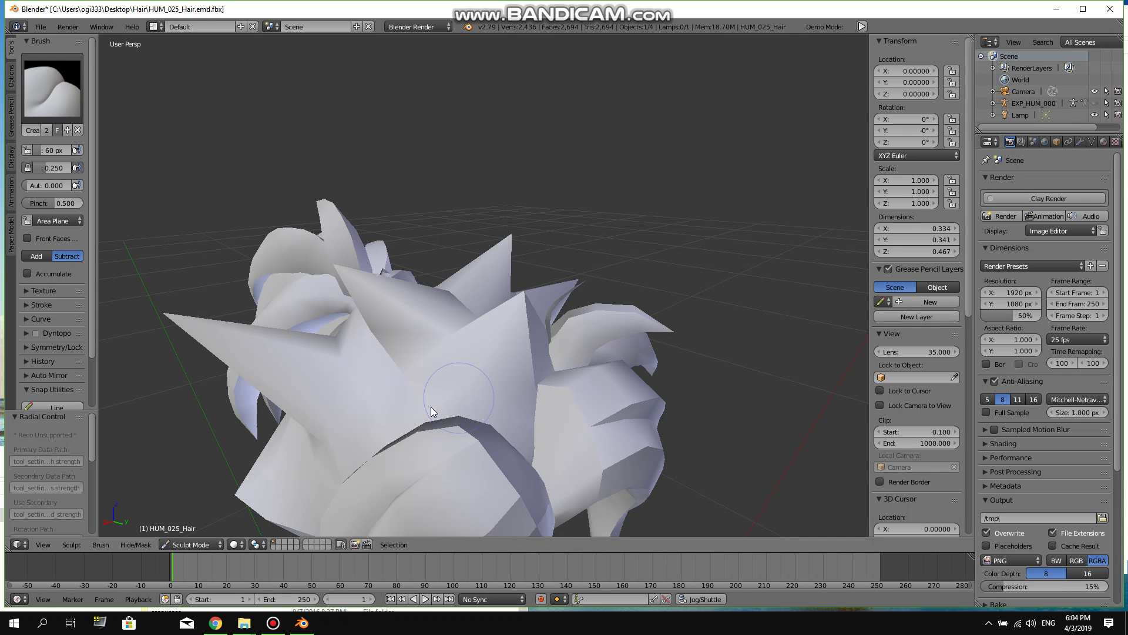
middle_drag(431, 406, 435, 439)
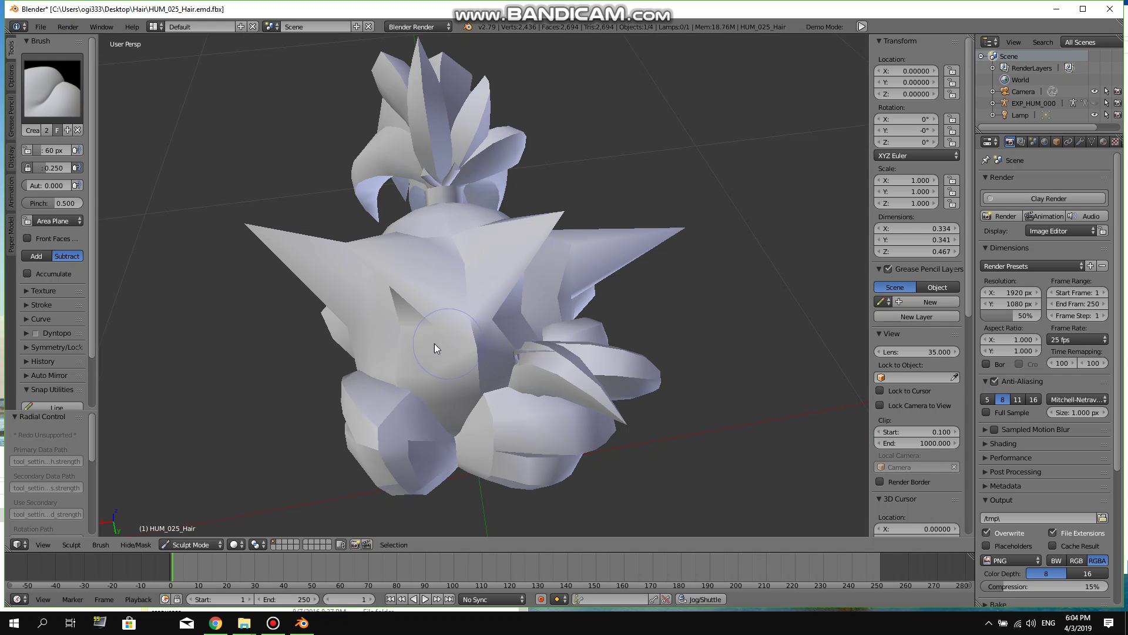
middle_drag(435, 343, 549, 352)
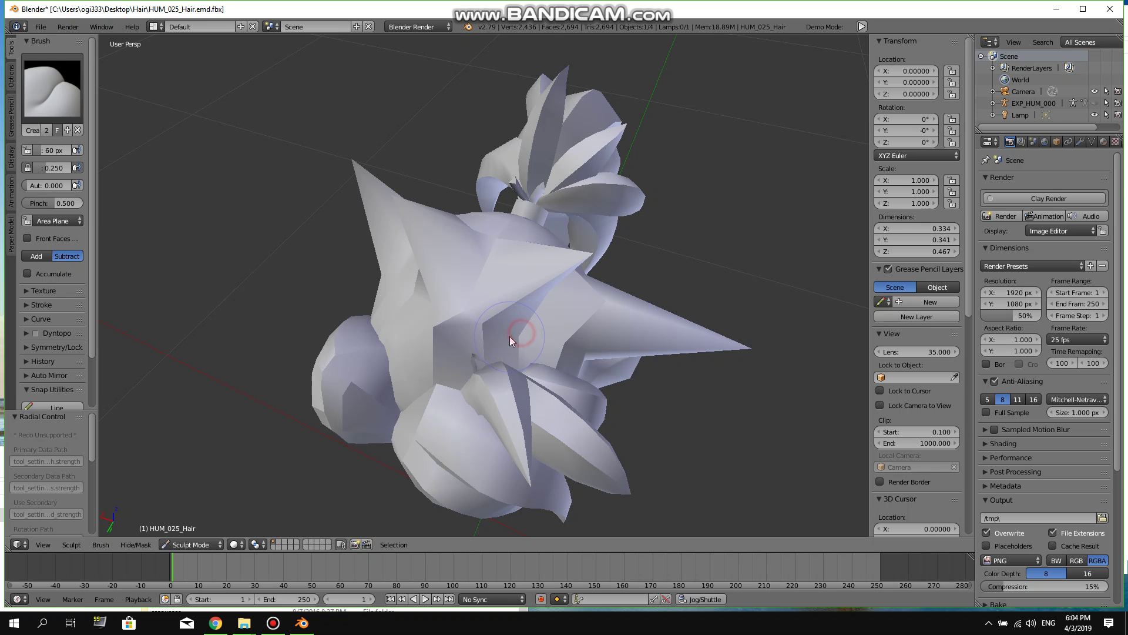
mouse_move(511, 335)
mouse_down()
mouse_move(484, 335)
mouse_move(510, 332)
mouse_move(495, 331)
mouse_up()
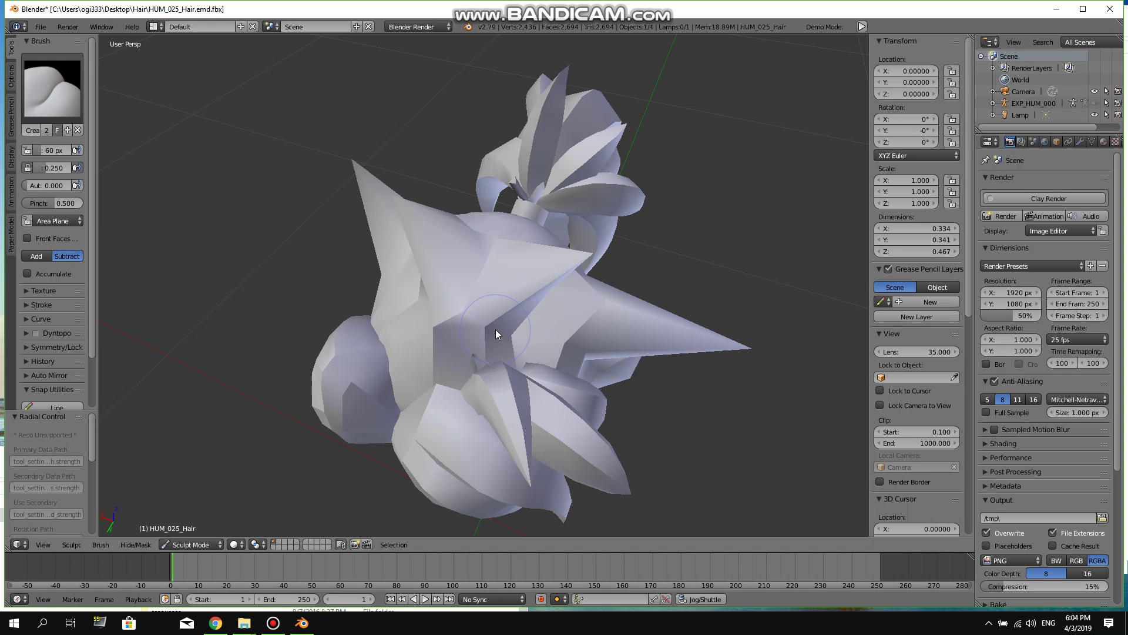
Crease the scalp between the side spike and the bangs
middle_drag(521, 343, 486, 321)
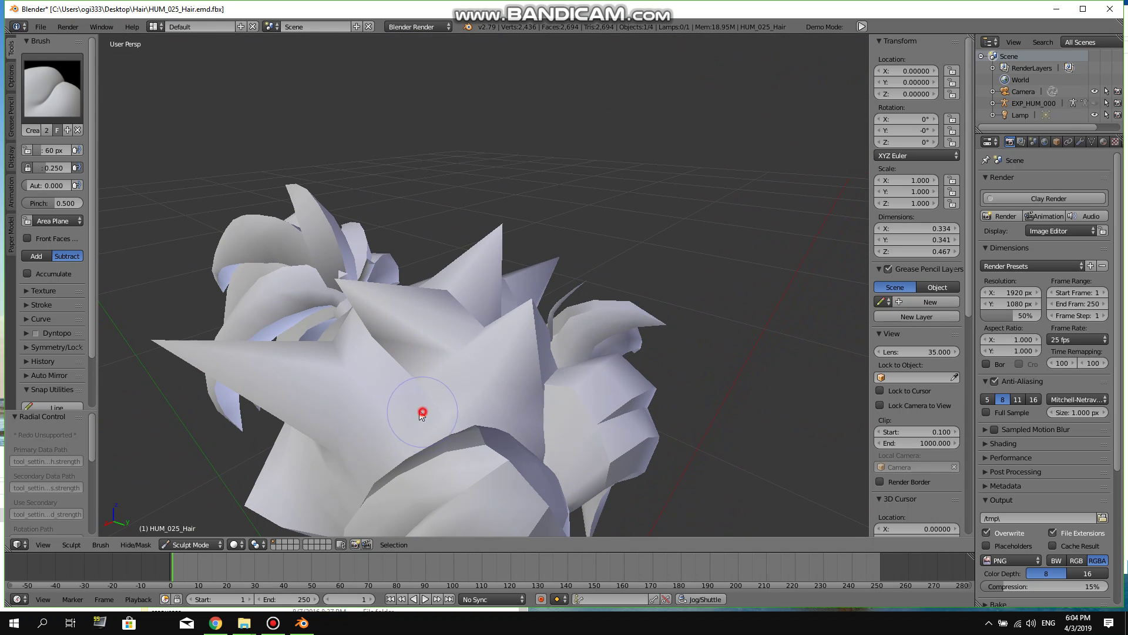
mouse_move(422, 414)
mouse_down()
mouse_move(435, 401)
mouse_move(416, 376)
mouse_move(374, 417)
mouse_up()
scroll(377, 400, up, 3)
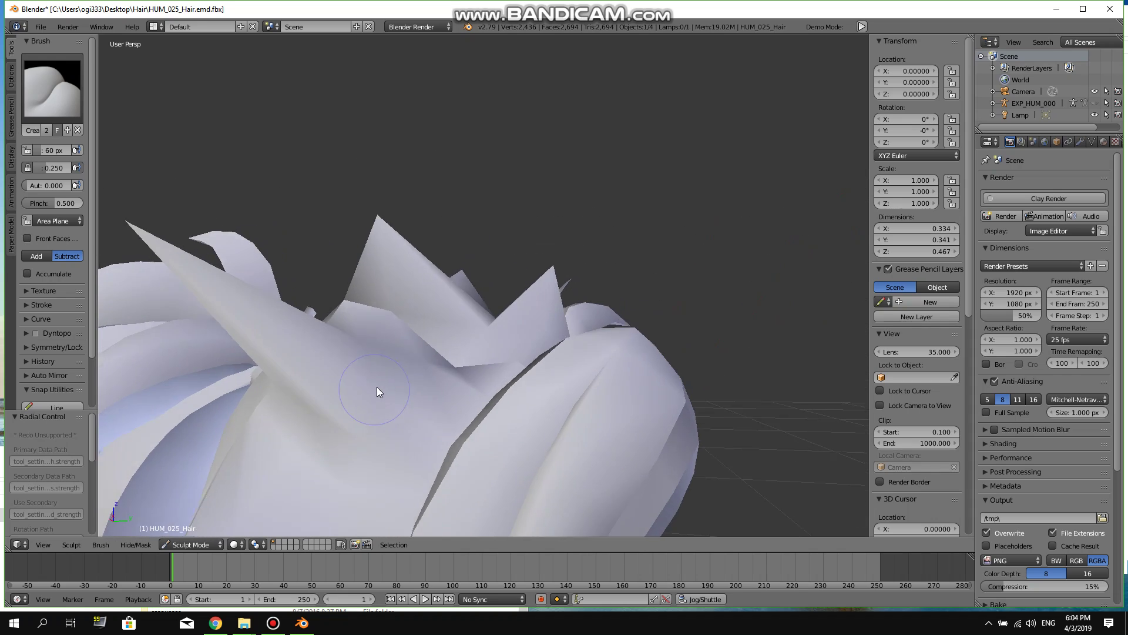
scroll(378, 392, down, 2)
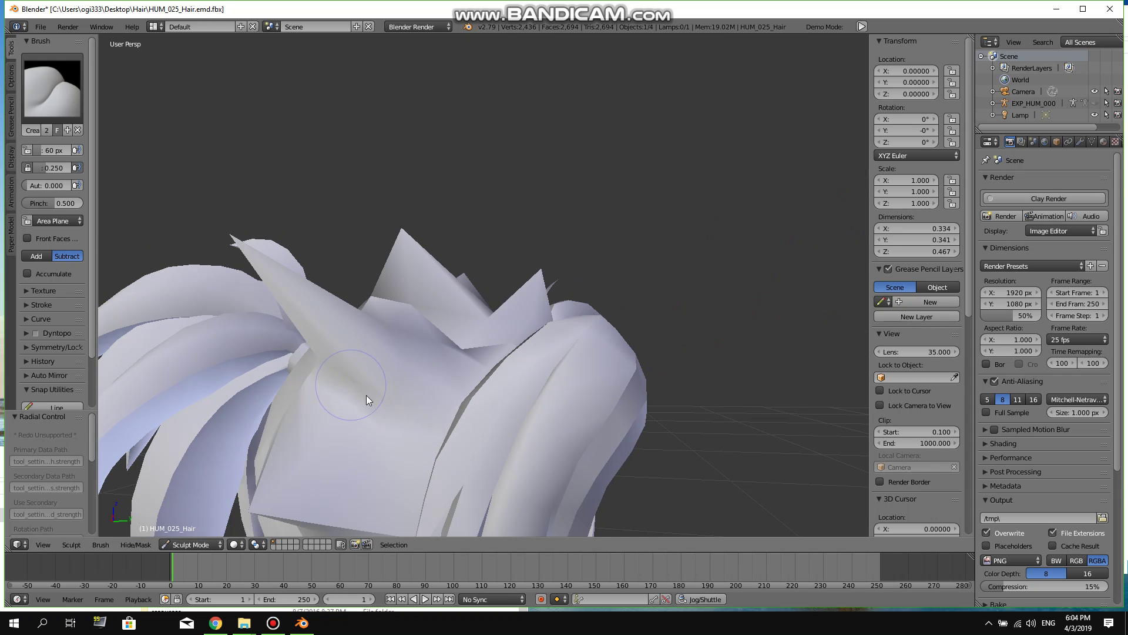
Crease the hair surface around the spike bases on the back and opposite side of the head
mouse_move(365, 389)
middle_down()
mouse_move(419, 442)
mouse_move(447, 394)
mouse_move(445, 437)
mouse_move(489, 392)
middle_up()
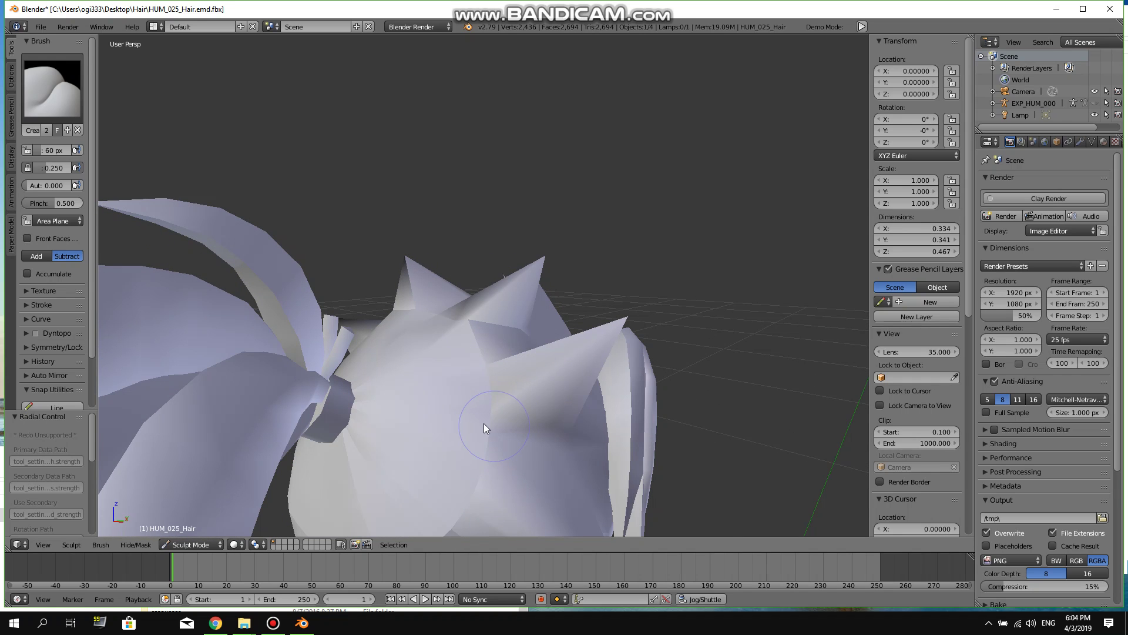
mouse_move(476, 421)
middle_down()
mouse_move(508, 479)
mouse_move(502, 402)
mouse_move(586, 433)
mouse_move(590, 388)
middle_up()
middle_drag(472, 389, 479, 366)
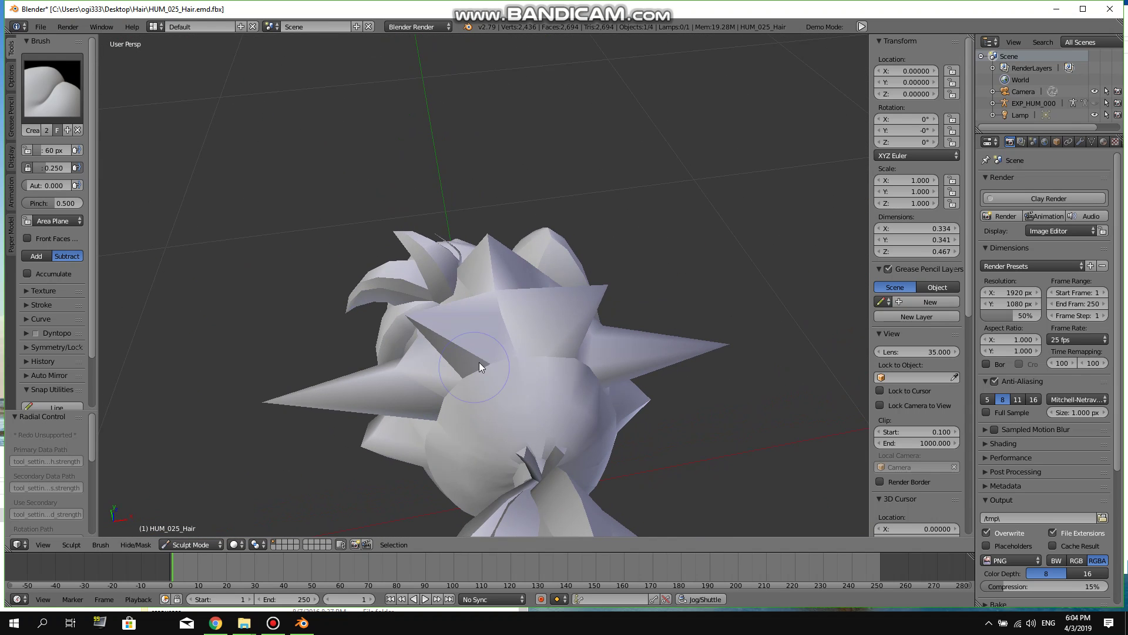
mouse_move(505, 331)
middle_down()
mouse_move(534, 403)
mouse_move(616, 367)
mouse_move(543, 366)
mouse_move(574, 360)
mouse_move(532, 424)
mouse_move(514, 368)
mouse_move(547, 378)
middle_up()
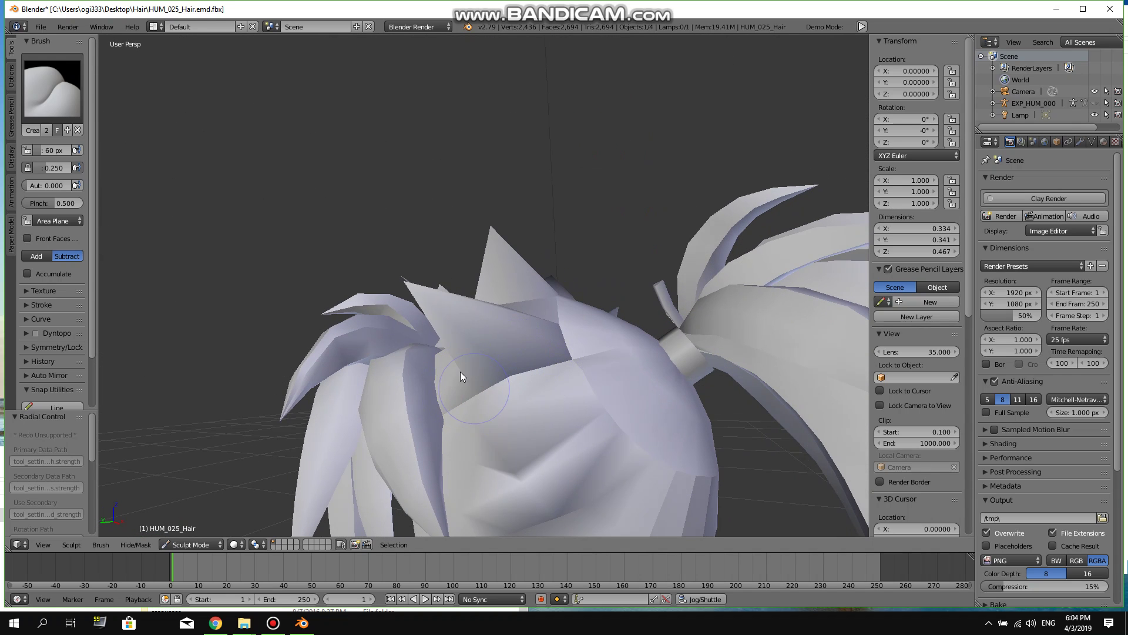
mouse_move(461, 378)
mouse_down()
mouse_move(594, 374)
mouse_move(597, 359)
mouse_move(570, 349)
mouse_up()
mouse_move(544, 455)
middle_down()
mouse_move(632, 459)
mouse_move(574, 444)
mouse_move(502, 352)
middle_up()
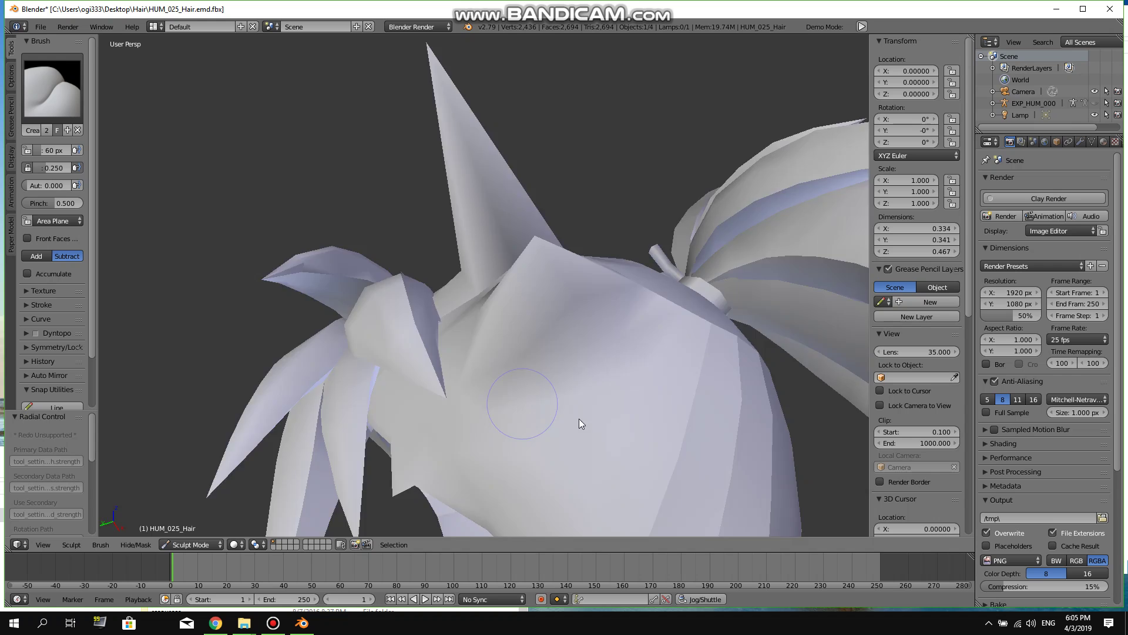
Examine the creased spikes and the front bangs from several angles
scroll(579, 418, down, 5)
middle_drag(616, 464, 677, 494)
scroll(477, 463, up, 3)
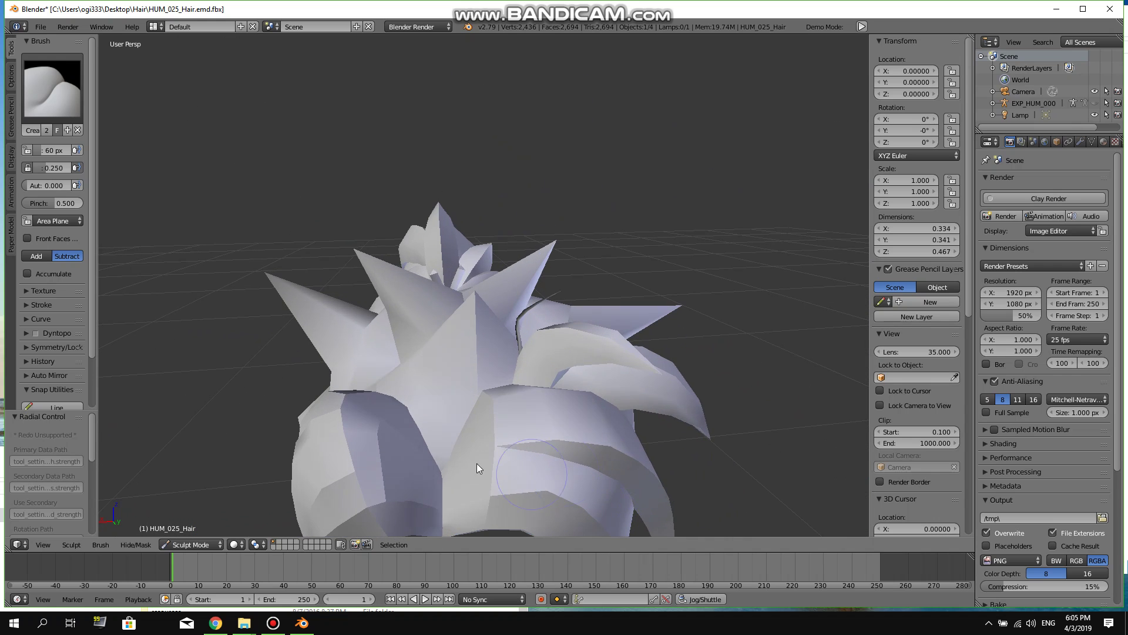
middle_drag(477, 463, 560, 470)
scroll(521, 421, up, 2)
scroll(522, 420, down, 3)
middle_drag(521, 420, 390, 442)
Switch back to the Snake Hook brush, set its radius to 96 px and push the ponytail's uppermost strand tip inward
click(52, 89)
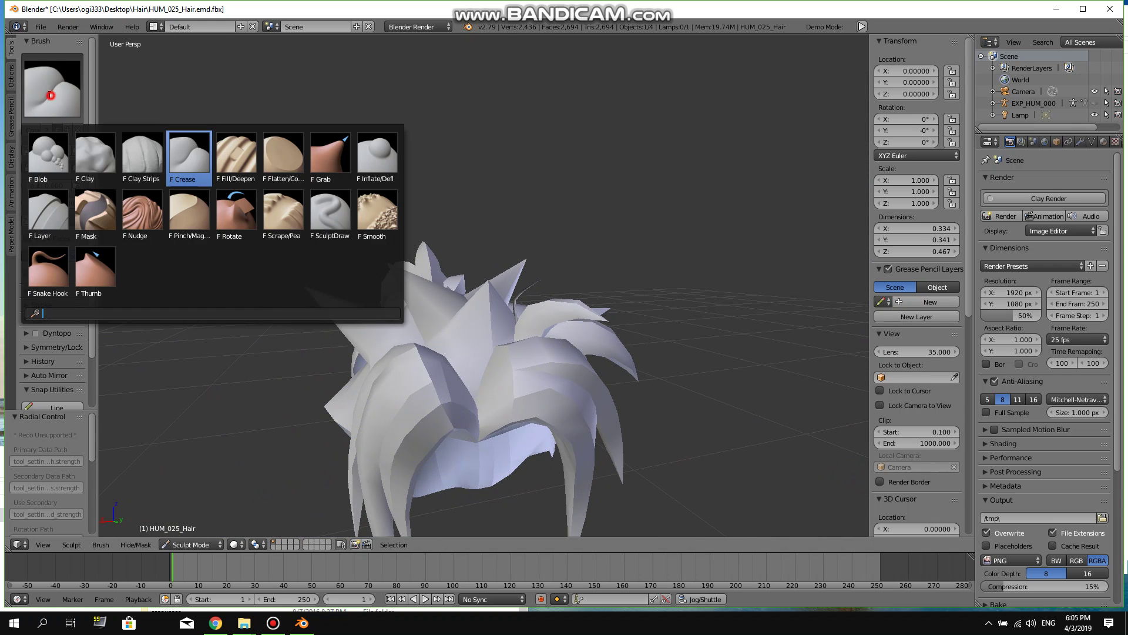
click(52, 255)
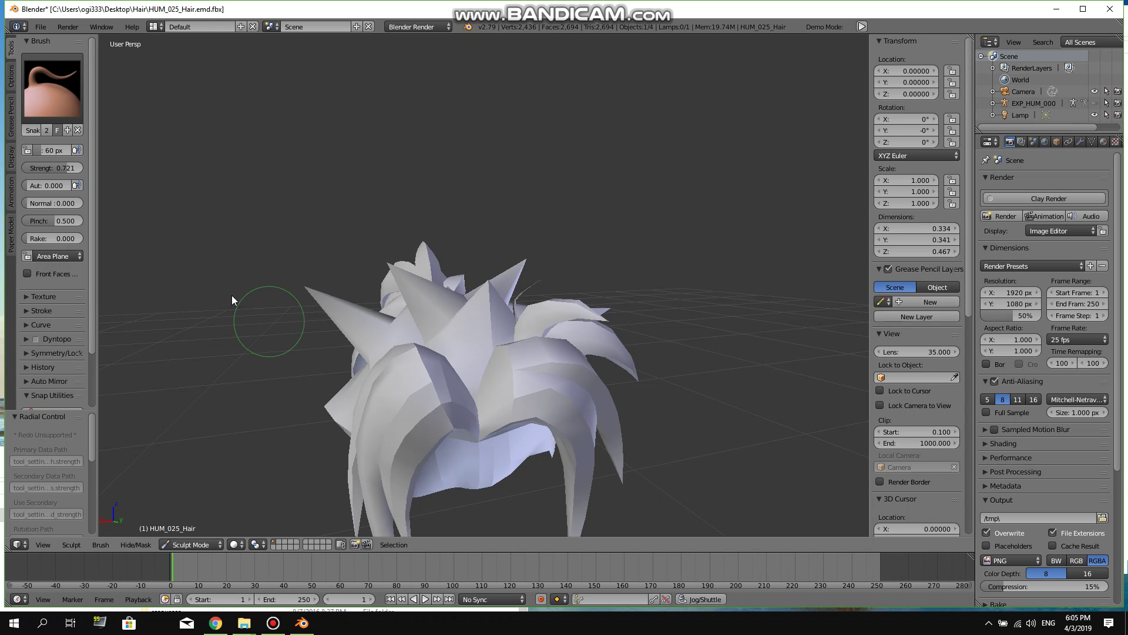
mouse_move(319, 317)
middle_down()
mouse_move(505, 334)
mouse_move(262, 208)
middle_up()
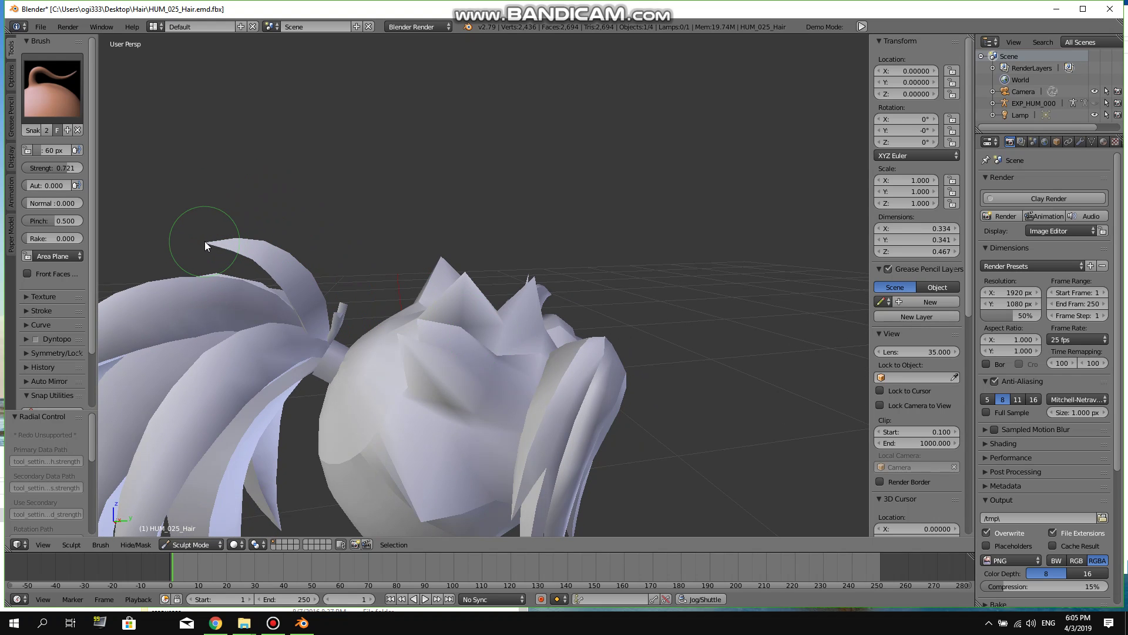
key(f)
click(226, 243)
mouse_move(212, 242)
mouse_down()
mouse_move(282, 267)
mouse_move(255, 265)
mouse_move(244, 240)
mouse_move(286, 240)
mouse_move(296, 257)
mouse_move(244, 240)
mouse_move(255, 250)
mouse_up()
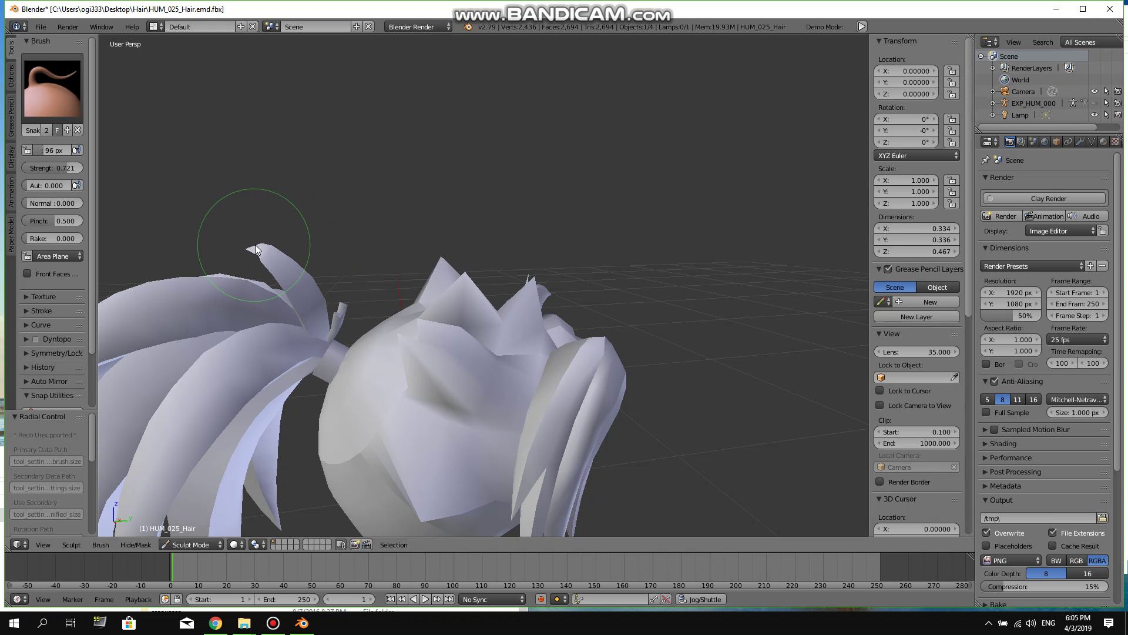
Push the tip of a lower ponytail strand slightly upward with the Snake Hook brush
mouse_move(601, 391)
middle_down()
mouse_move(440, 409)
mouse_move(599, 392)
mouse_move(370, 449)
middle_up()
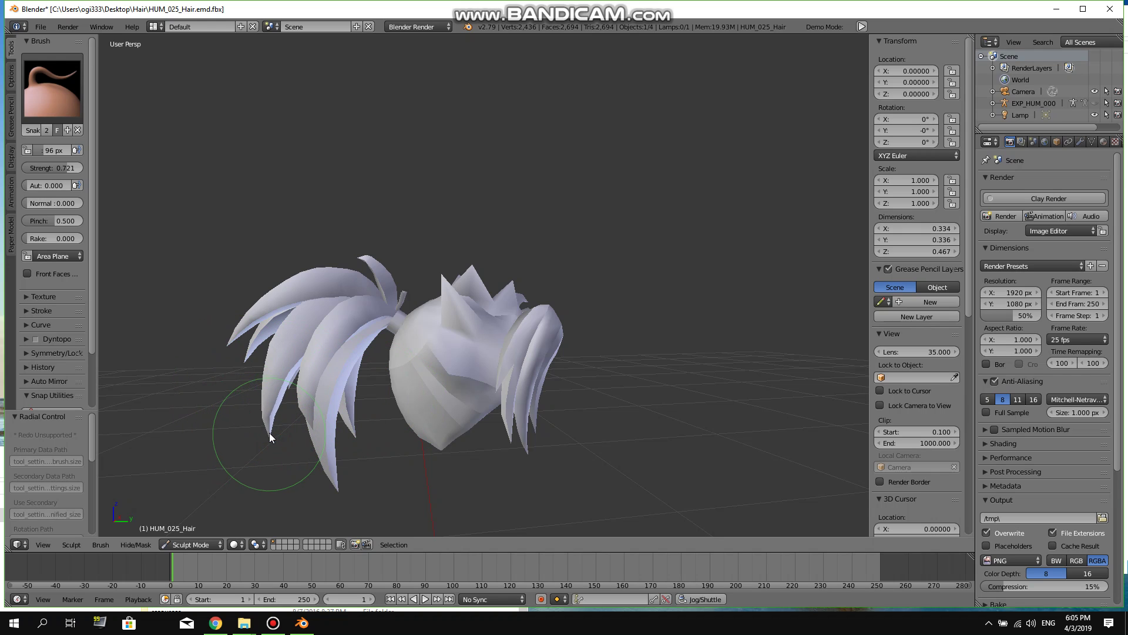
drag(269, 433, 268, 418)
middle_drag(434, 454, 295, 481)
scroll(323, 454, up, 3)
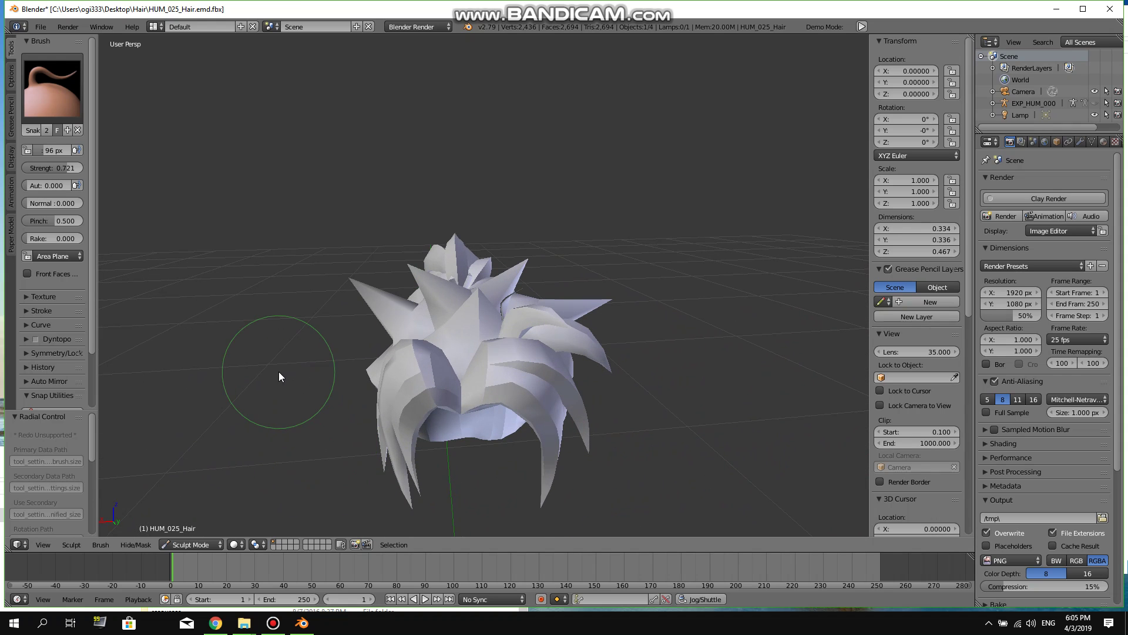
Switch to the Flatten/Contrast sculpting brush for the hair mesh
click(61, 90)
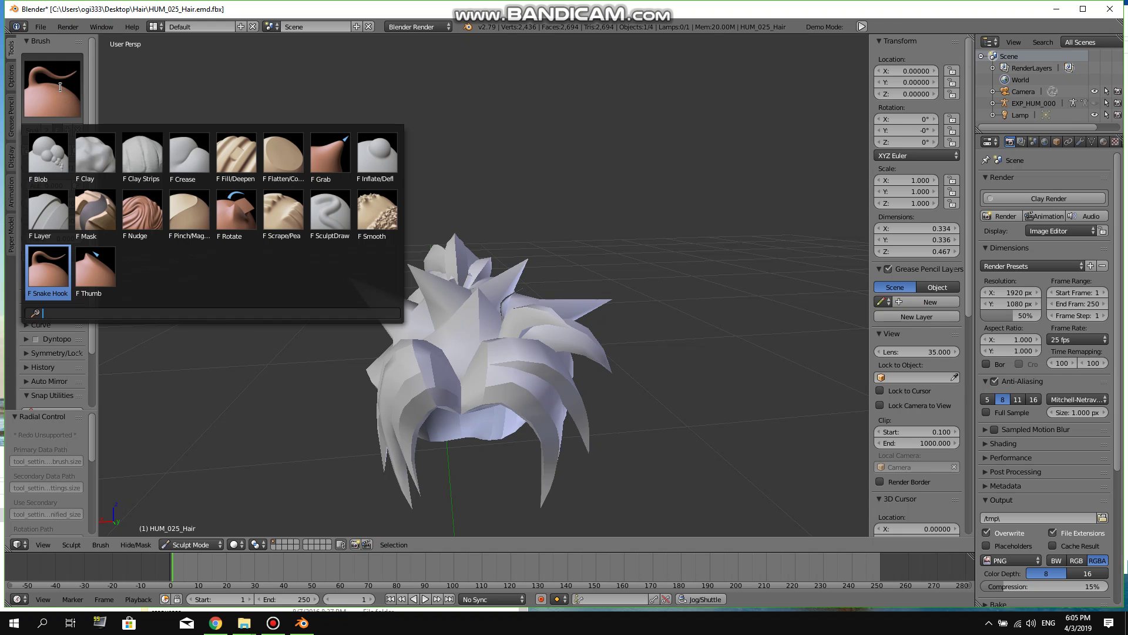
click(271, 152)
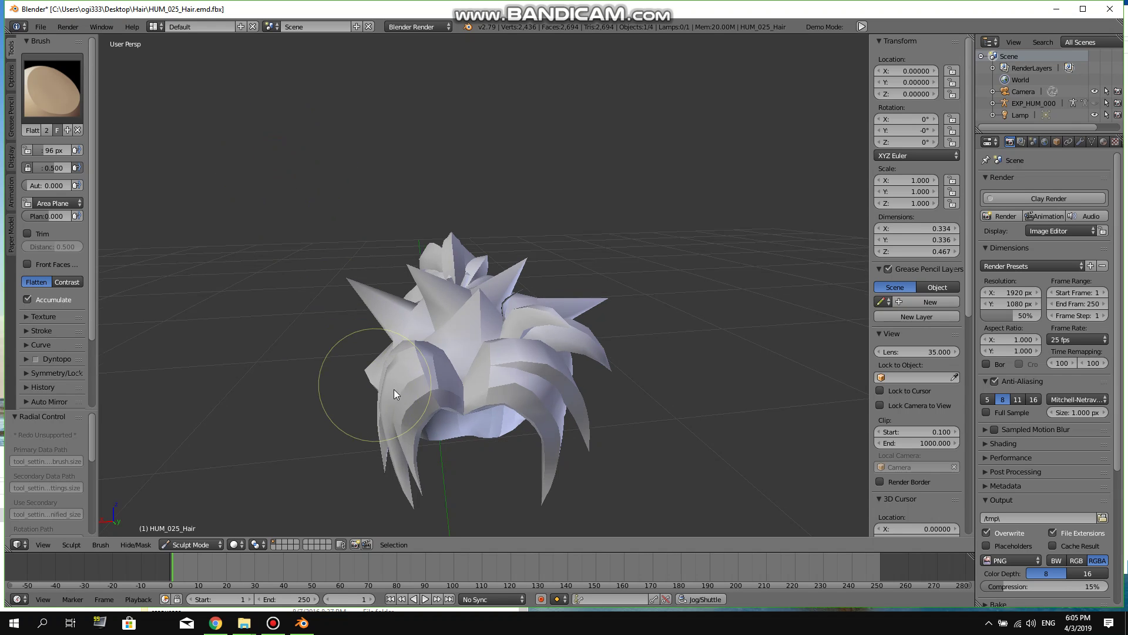
mouse_move(394, 389)
middle_down()
mouse_move(512, 310)
mouse_move(497, 352)
mouse_move(399, 442)
mouse_move(333, 454)
mouse_move(391, 454)
mouse_move(497, 412)
mouse_move(396, 423)
mouse_move(366, 406)
middle_up()
scroll(528, 317, up, 2)
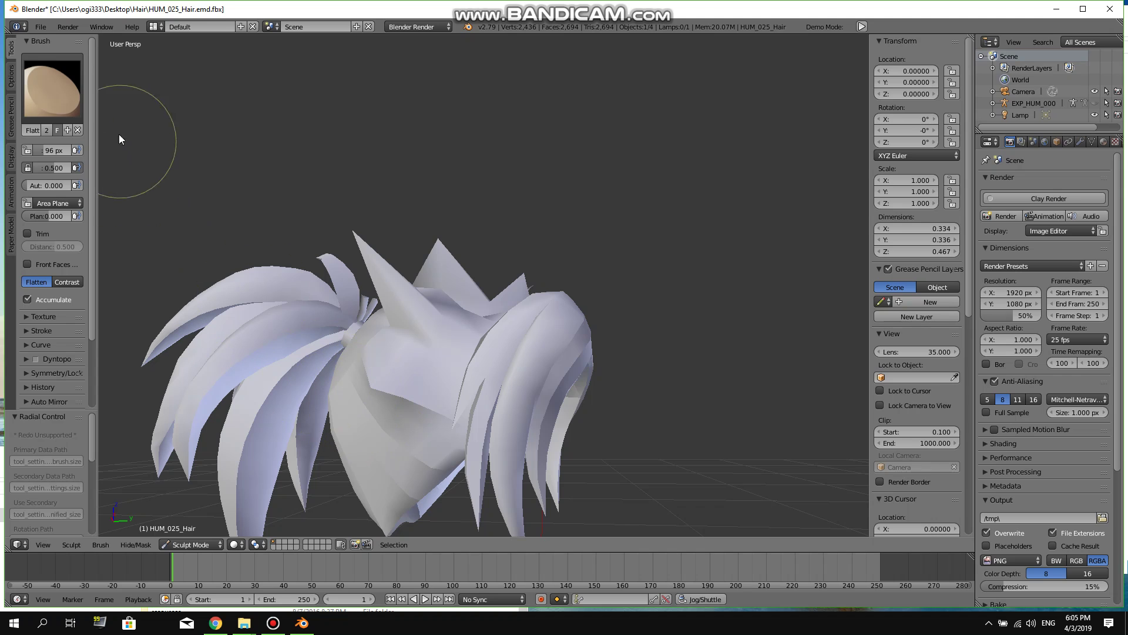
Switch to the Smooth brush and smooth the bumpy side of the head below the large side spike
click(53, 92)
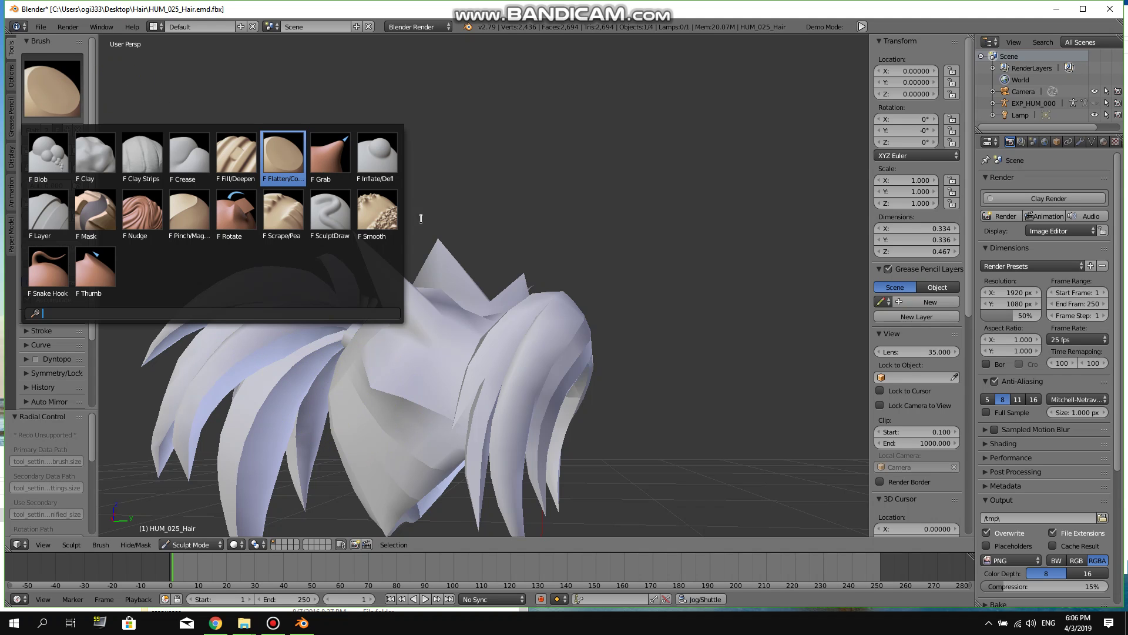
click(378, 214)
middle_drag(381, 251, 459, 445)
middle_drag(414, 484, 200, 467)
scroll(549, 353, up, 2)
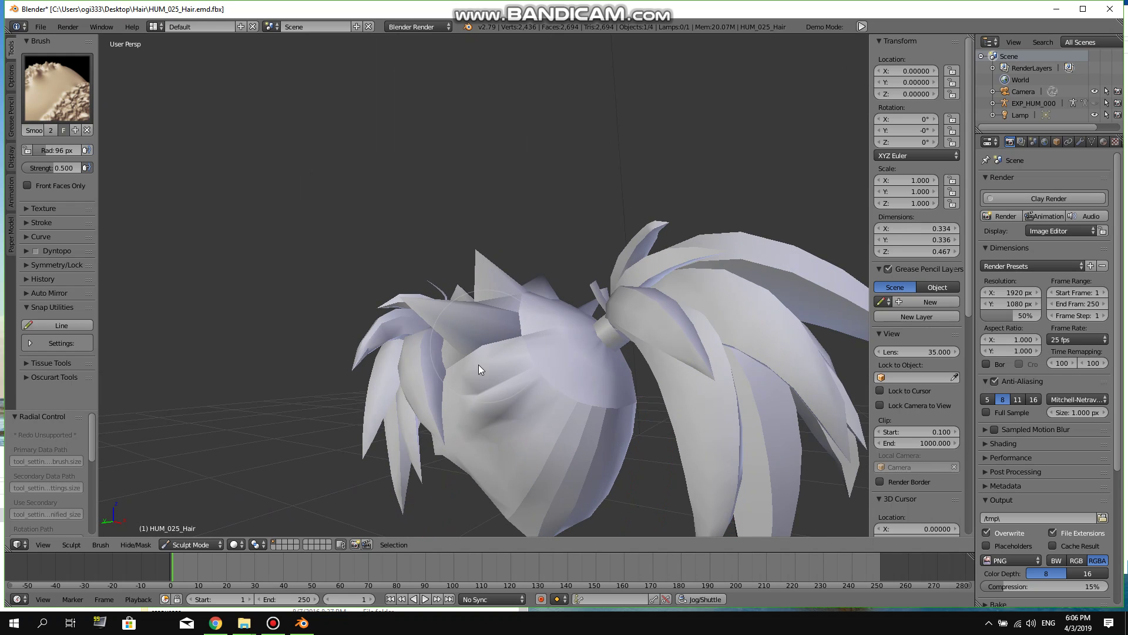
scroll(532, 456, up, 3)
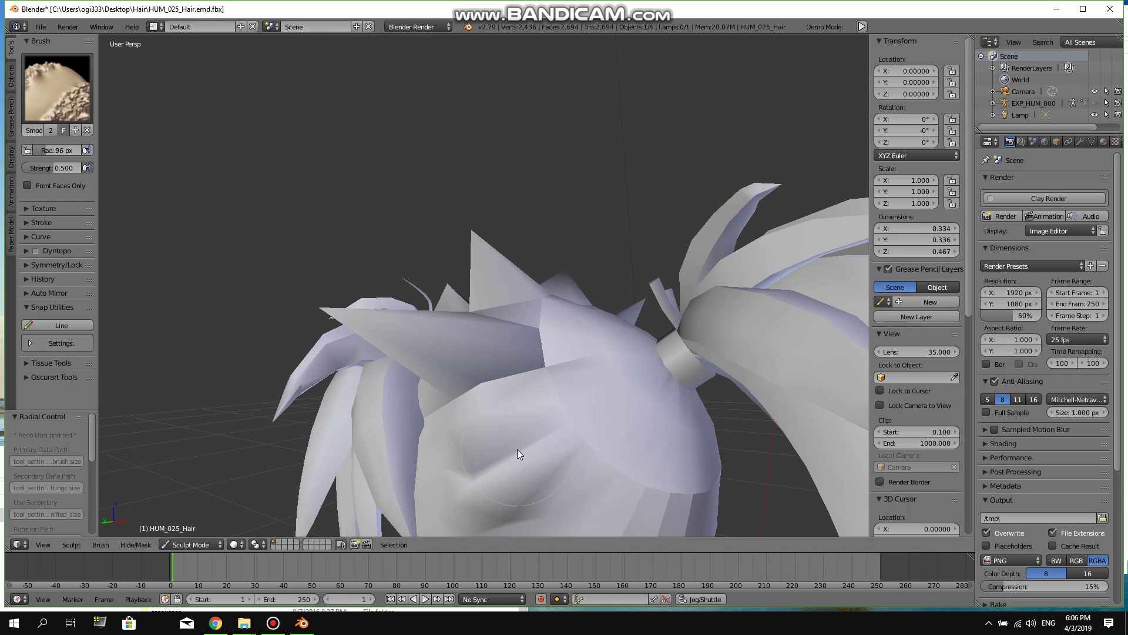
mouse_move(518, 448)
middle_down()
mouse_move(528, 427)
mouse_move(466, 381)
middle_up()
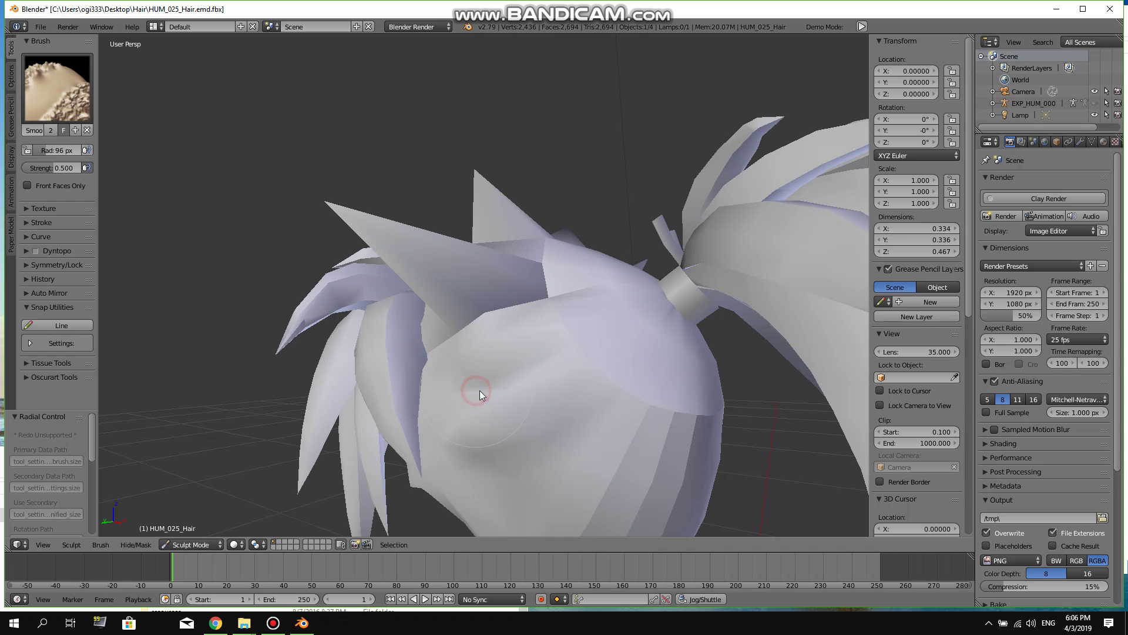
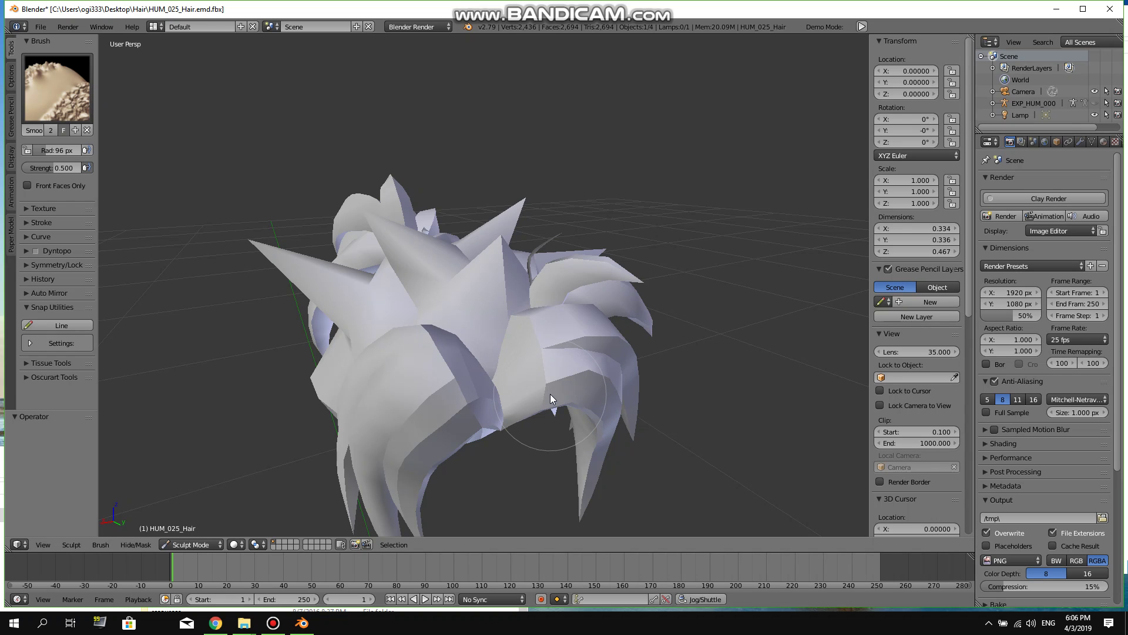
Smooth the front bang strands with the Smooth brush and check them from the side and front
drag(609, 387, 606, 384)
middle_drag(607, 383, 684, 361)
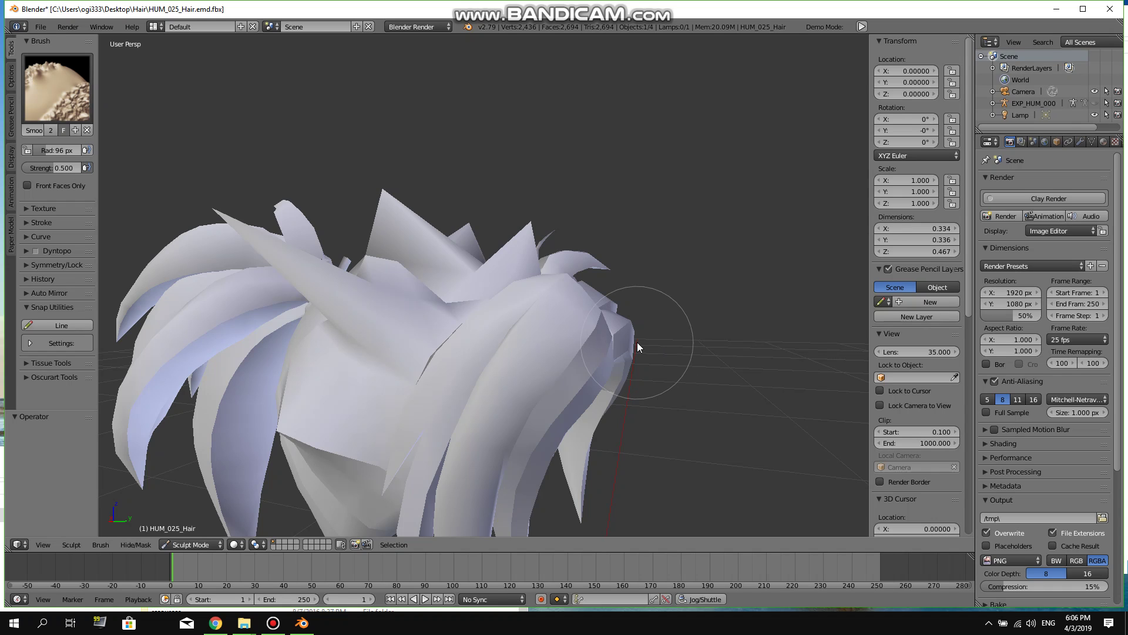
scroll(611, 346, down, 5)
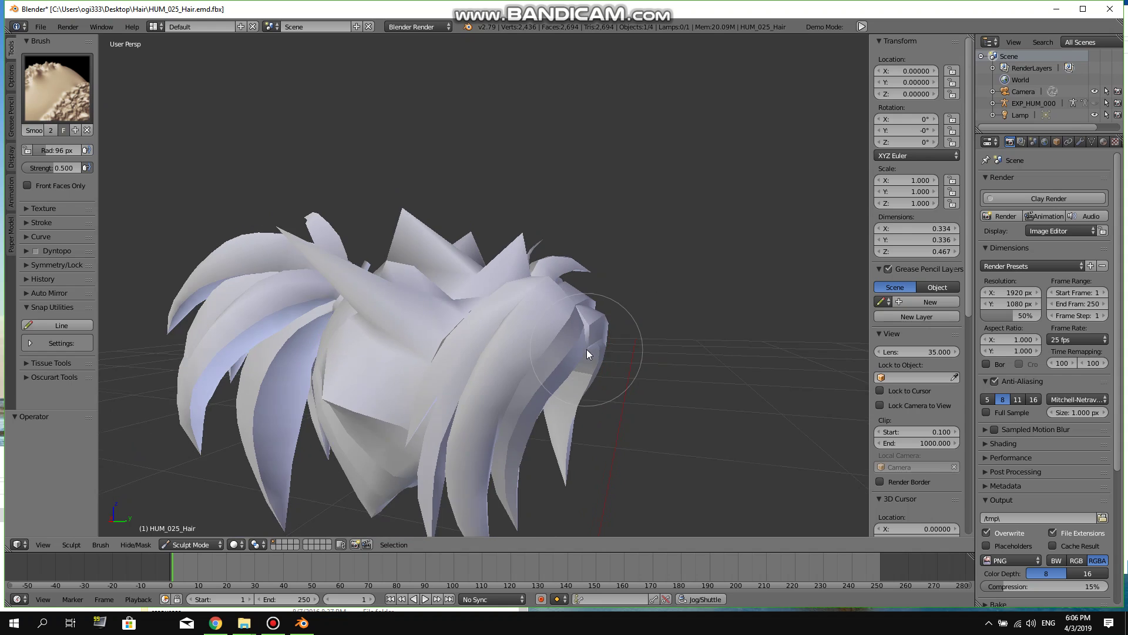
middle_drag(586, 350, 518, 353)
scroll(542, 424, up, 3)
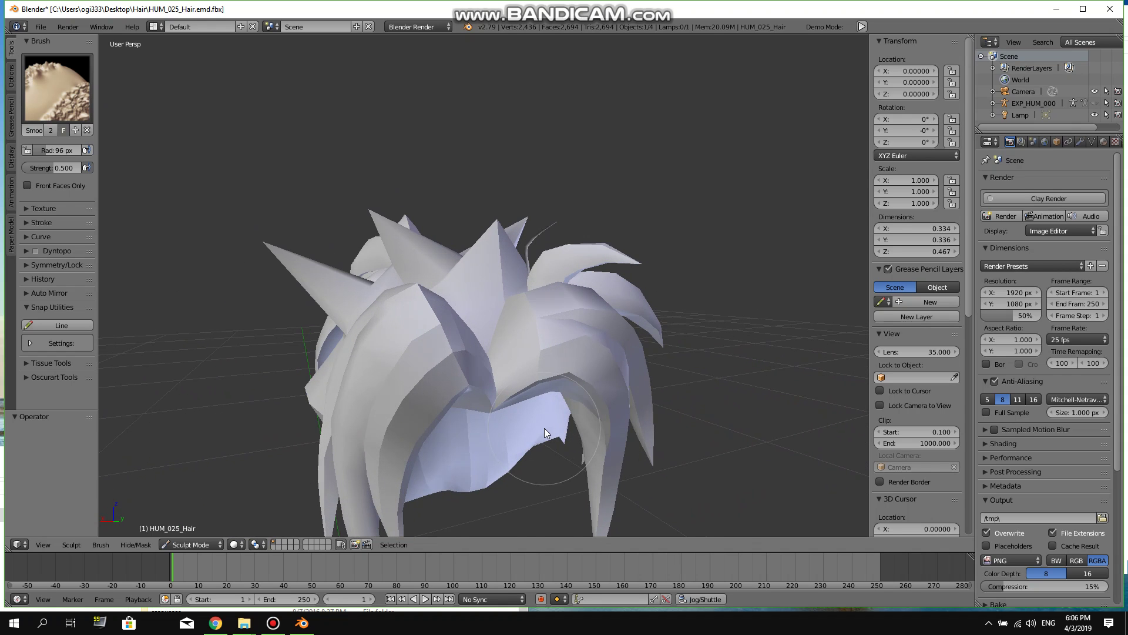
Switch the hair to Object Mode and inspect the smoothed bangs from the front and side
key(Tab)
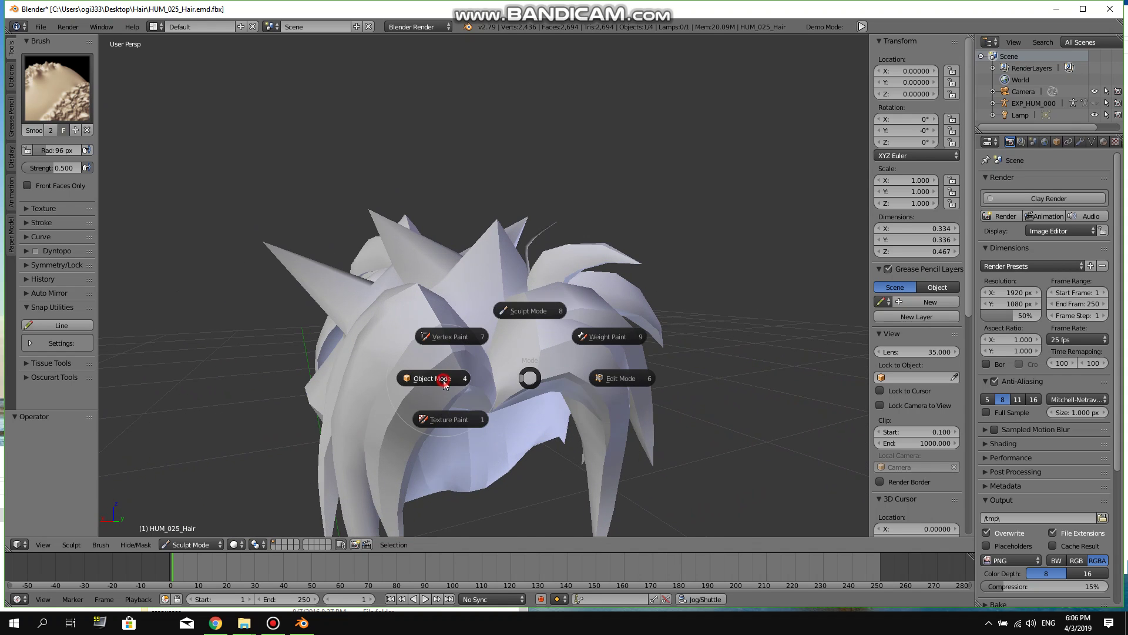
click(443, 380)
middle_drag(439, 364, 446, 391)
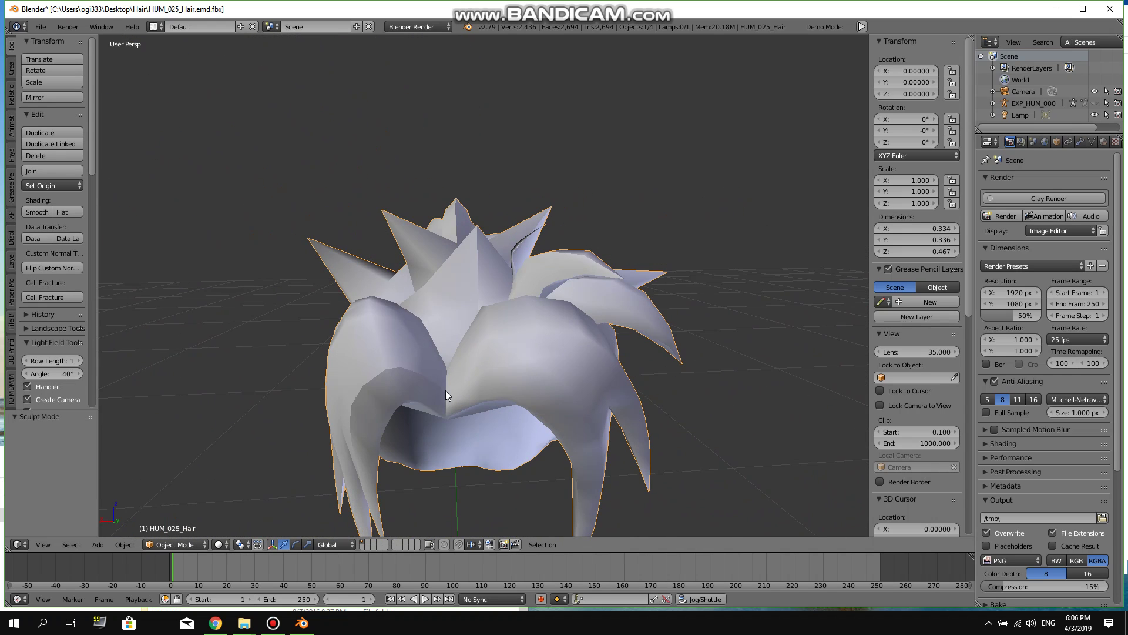
middle_drag(619, 365, 504, 437)
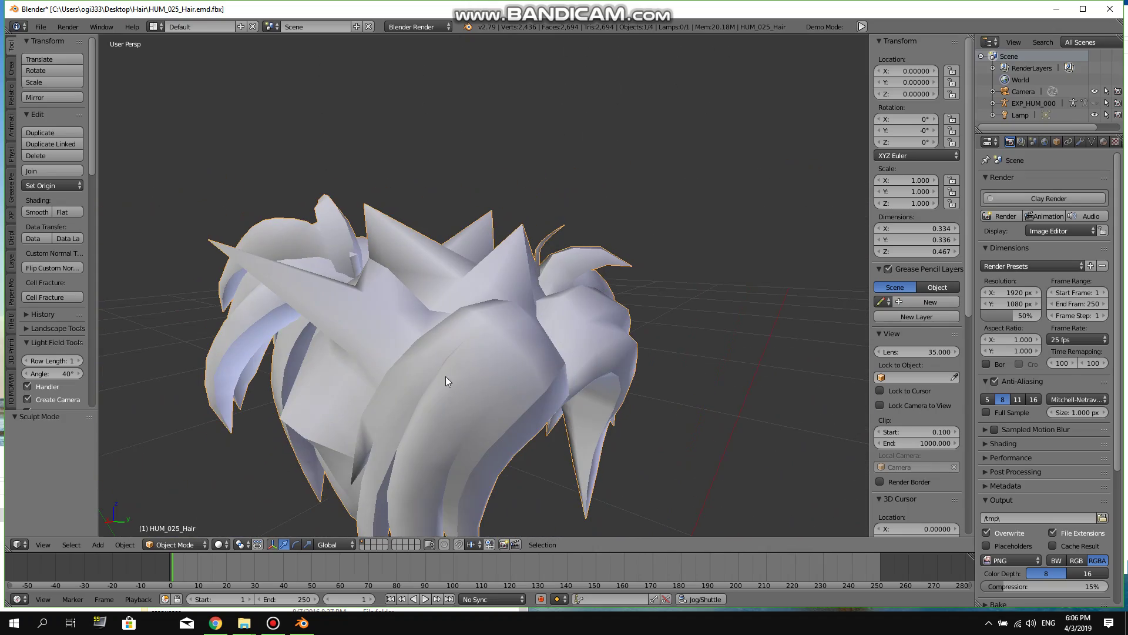
Enter Edit Mode and remove the doubled vertices across the whole hair mesh
key(Tab)
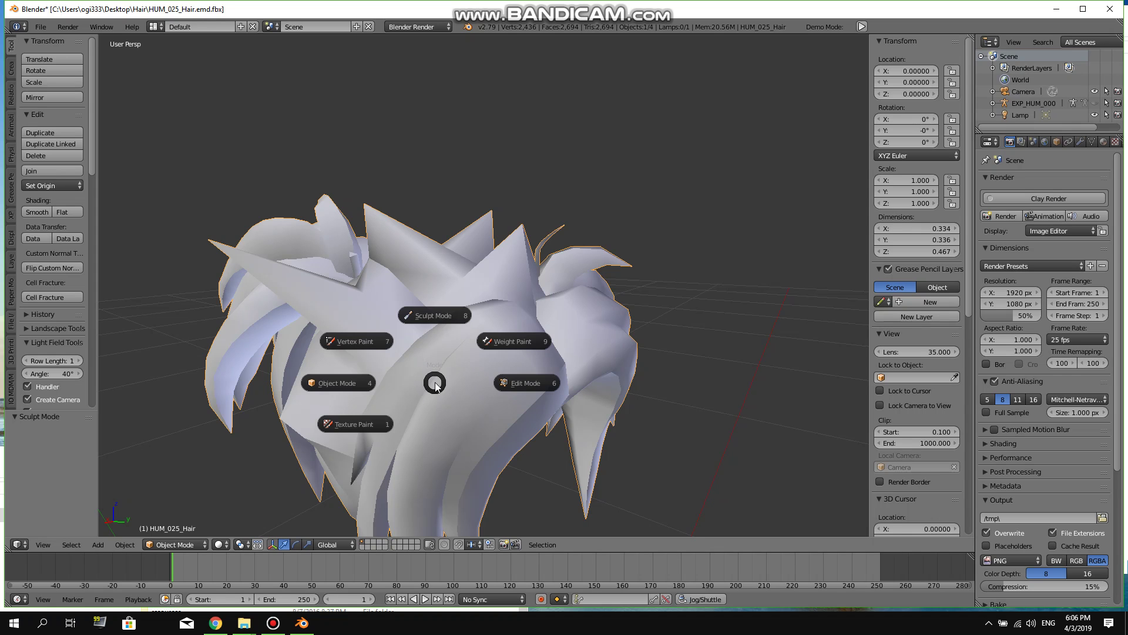
click(530, 385)
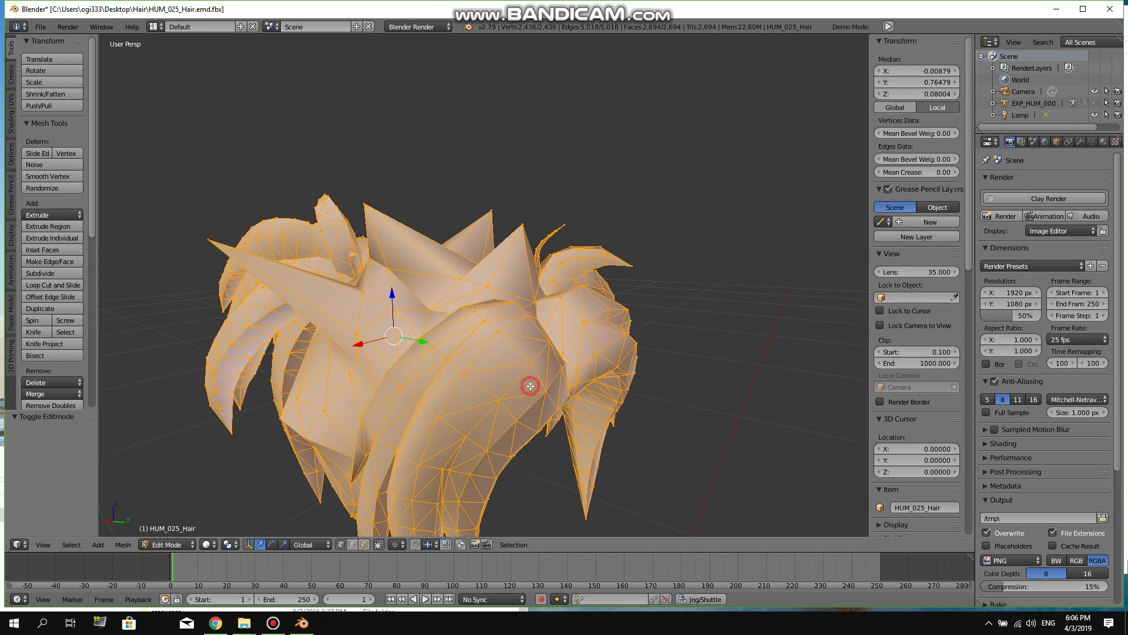
middle_drag(602, 403, 547, 402)
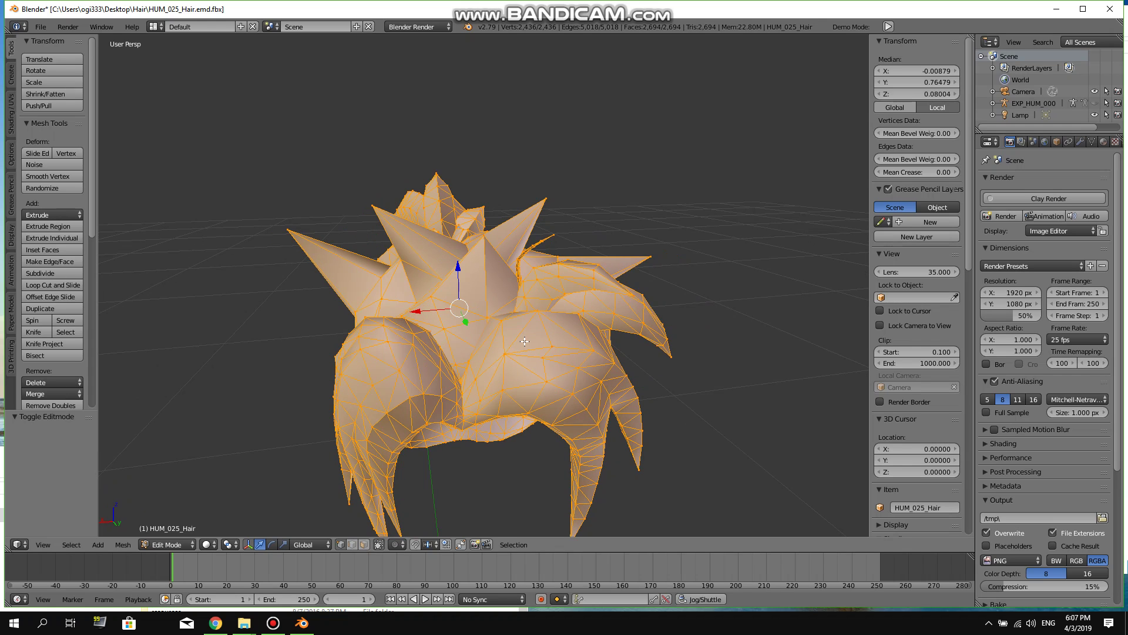
key(ctrl+v)
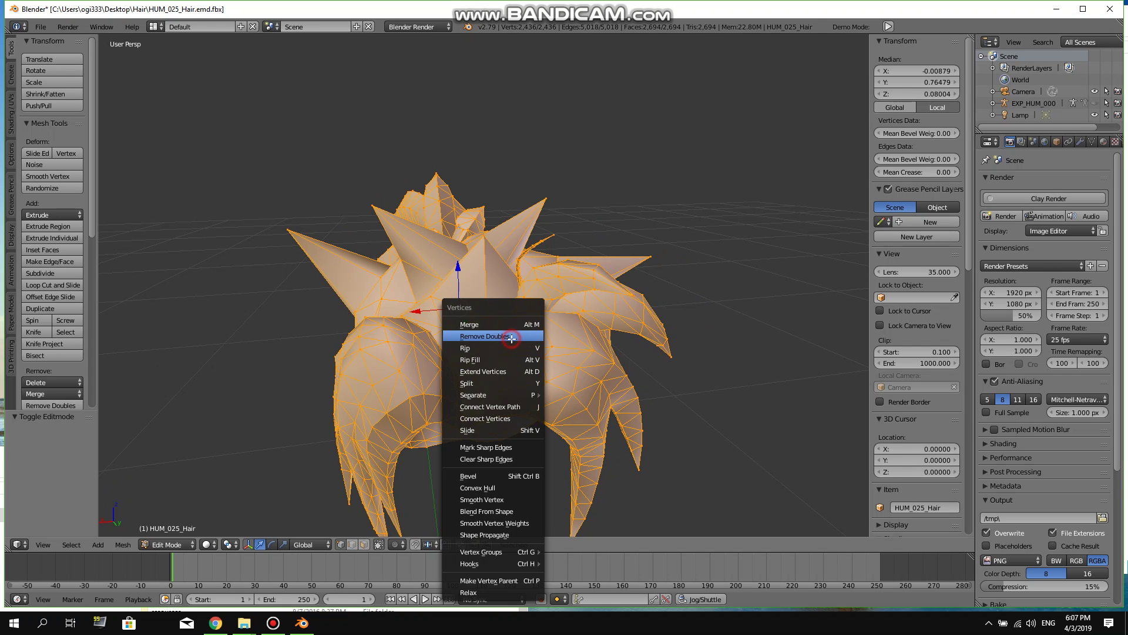
click(509, 338)
Return to Object Mode and inspect the merged hair's shading around the bangs and ponytail
key(Tab)
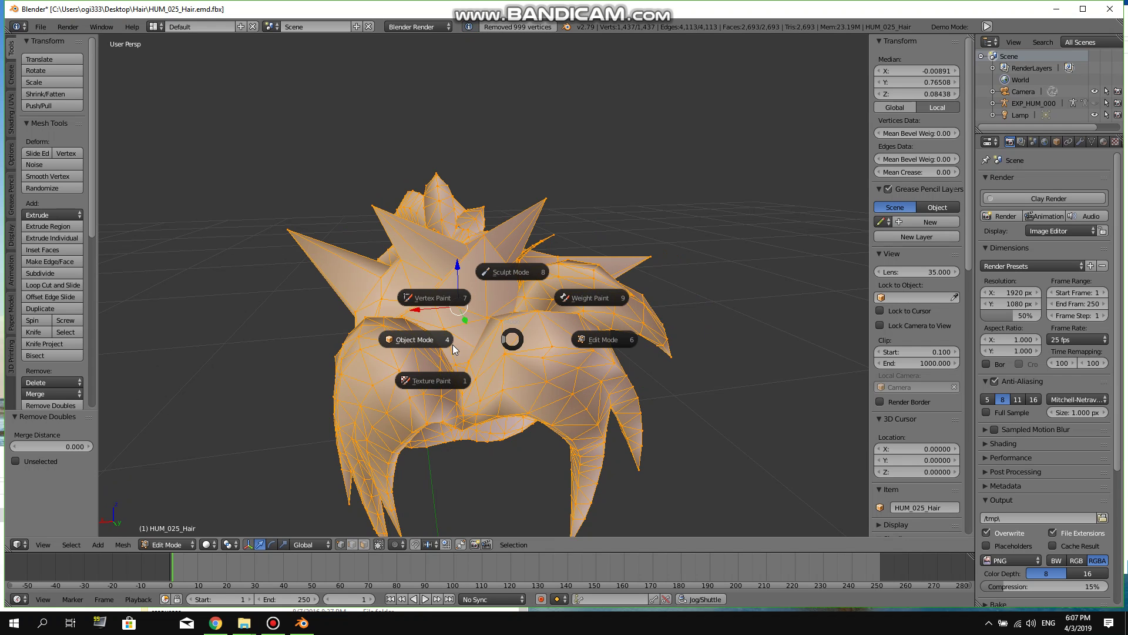
click(414, 335)
middle_drag(526, 383, 640, 368)
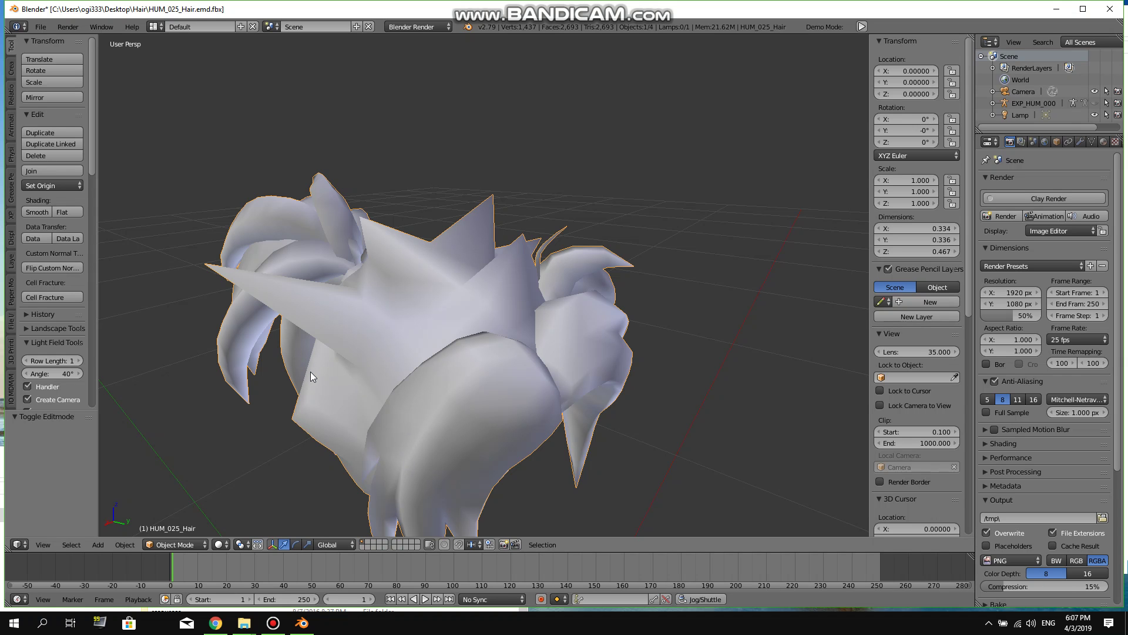
mouse_move(311, 371)
middle_down()
mouse_move(375, 343)
mouse_move(472, 343)
mouse_move(480, 363)
mouse_move(353, 350)
mouse_move(479, 315)
mouse_move(303, 352)
middle_up()
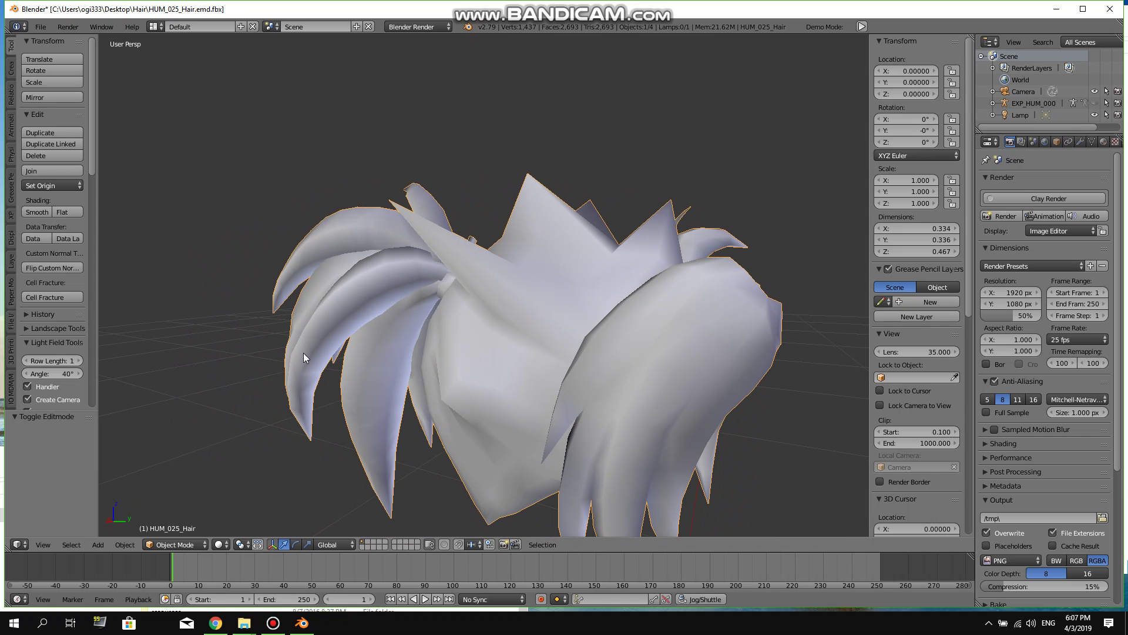
Switch the hair to Sculpt Mode, examine the merged strands from the side and front, and return to Object Mode
click(172, 544)
click(170, 545)
click(180, 500)
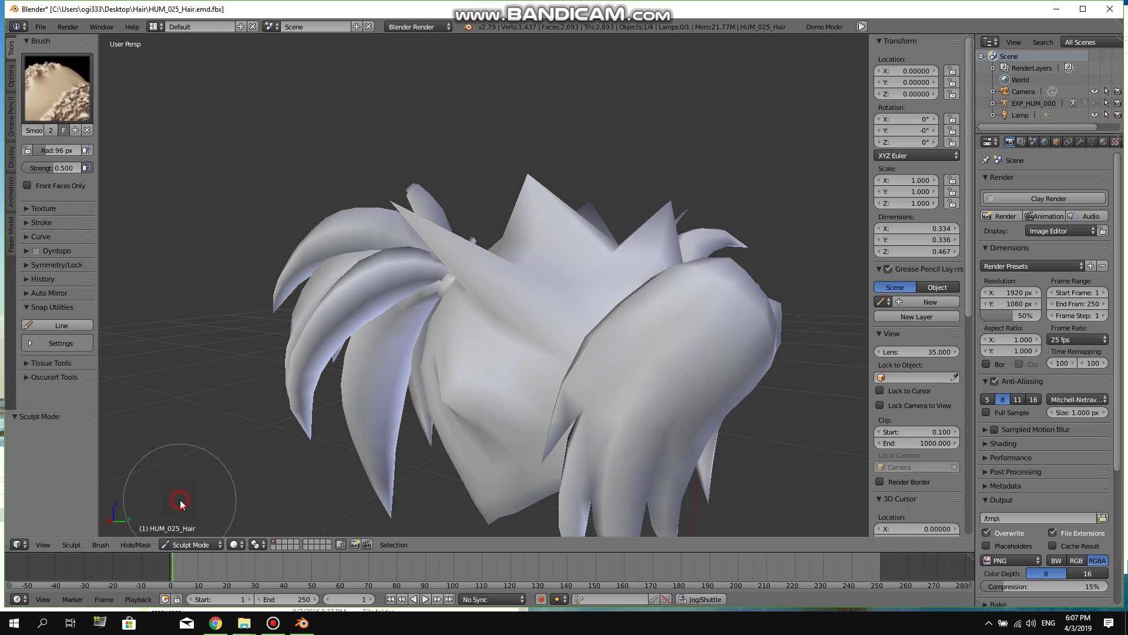
mouse_move(459, 433)
middle_down()
mouse_move(574, 432)
mouse_move(518, 392)
mouse_move(539, 488)
mouse_move(388, 479)
mouse_move(473, 451)
mouse_move(464, 399)
middle_up()
mouse_move(444, 463)
middle_down()
mouse_move(380, 474)
mouse_move(701, 479)
mouse_move(572, 469)
mouse_move(586, 478)
middle_up()
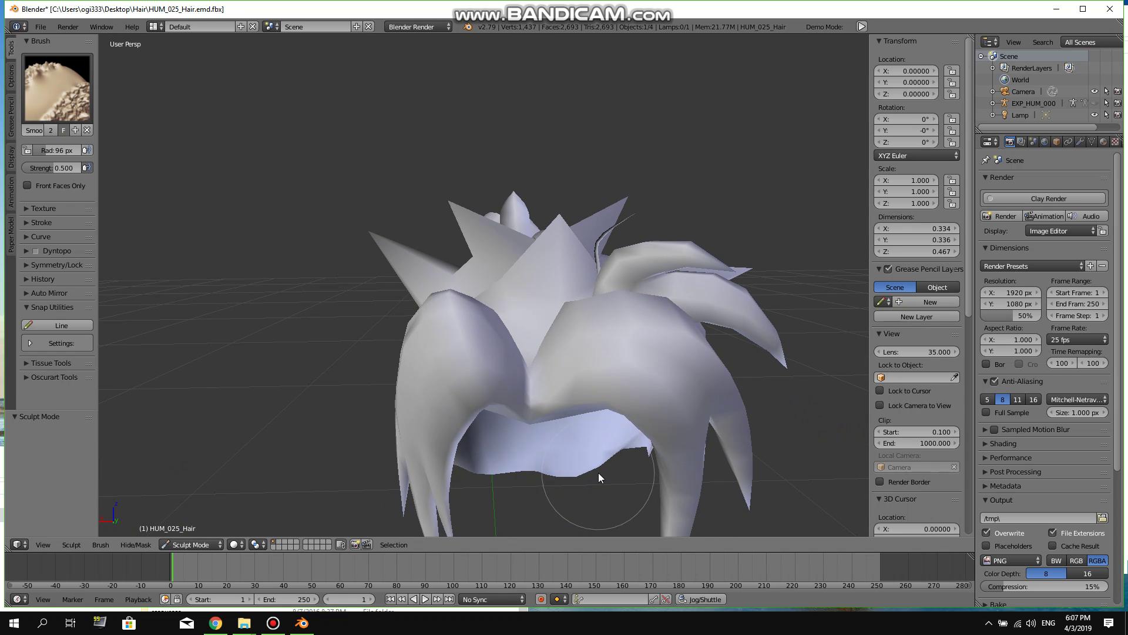
key(Tab)
click(500, 473)
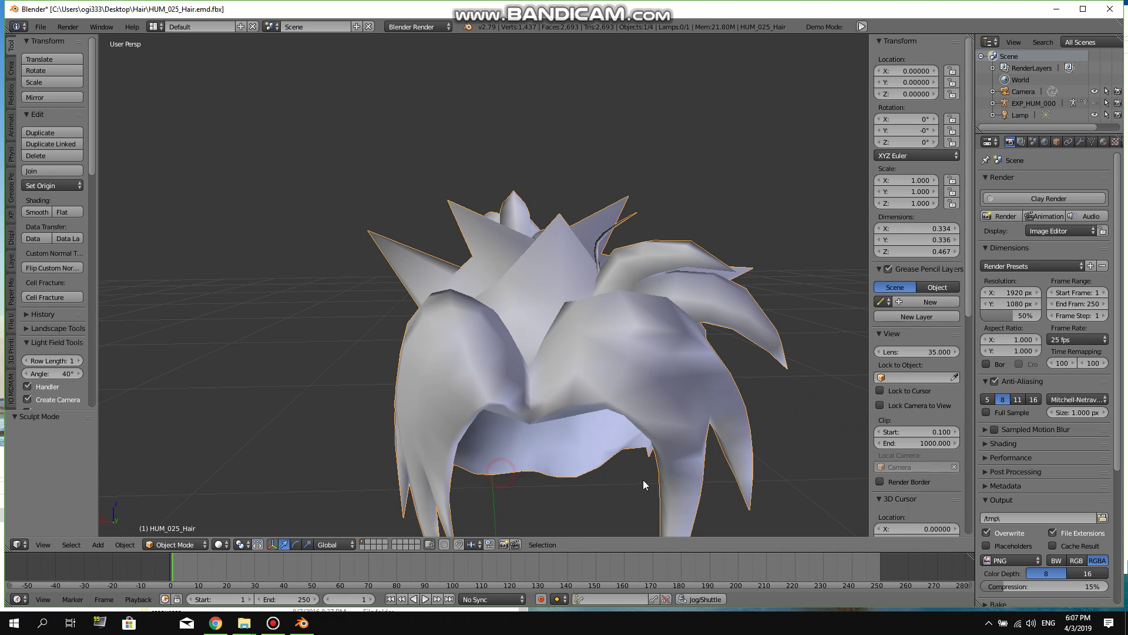
Unhide the EXP_HUM_000 armature and view the hair together with its bones from the front
scroll(643, 480, down, 3)
middle_drag(645, 472, 632, 368)
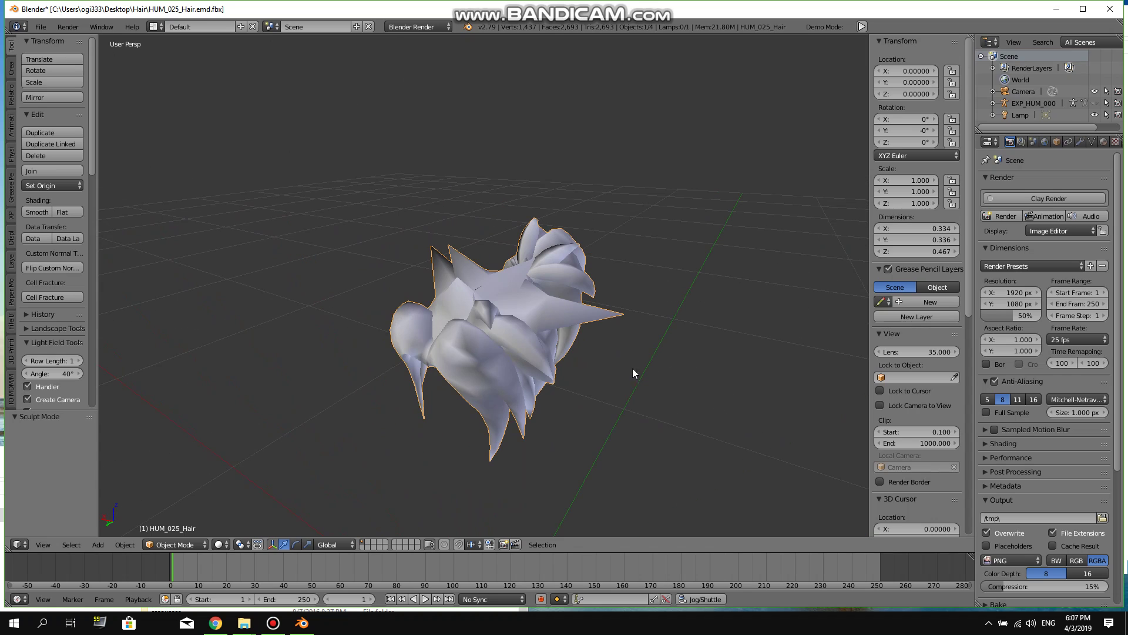
click(1094, 103)
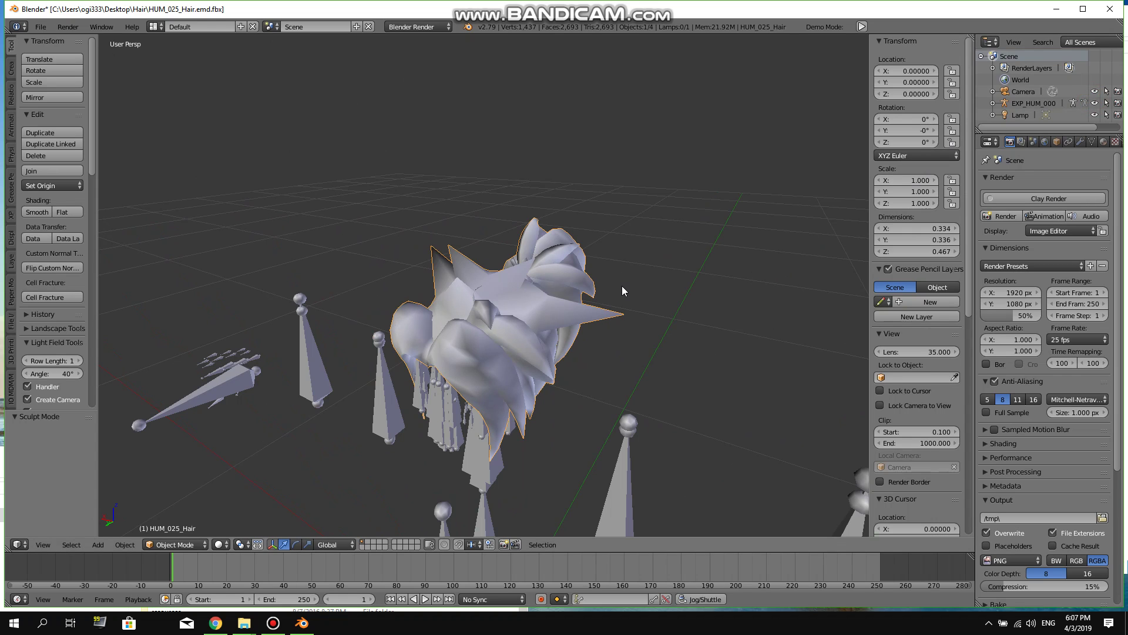
middle_drag(622, 287, 685, 282)
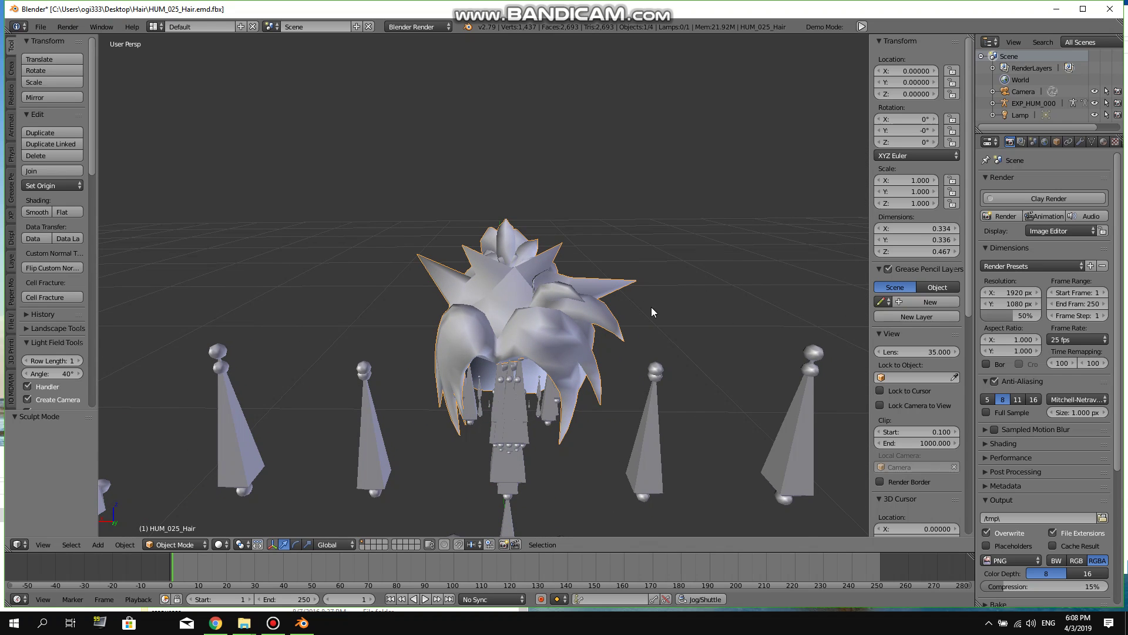
click(273, 622)
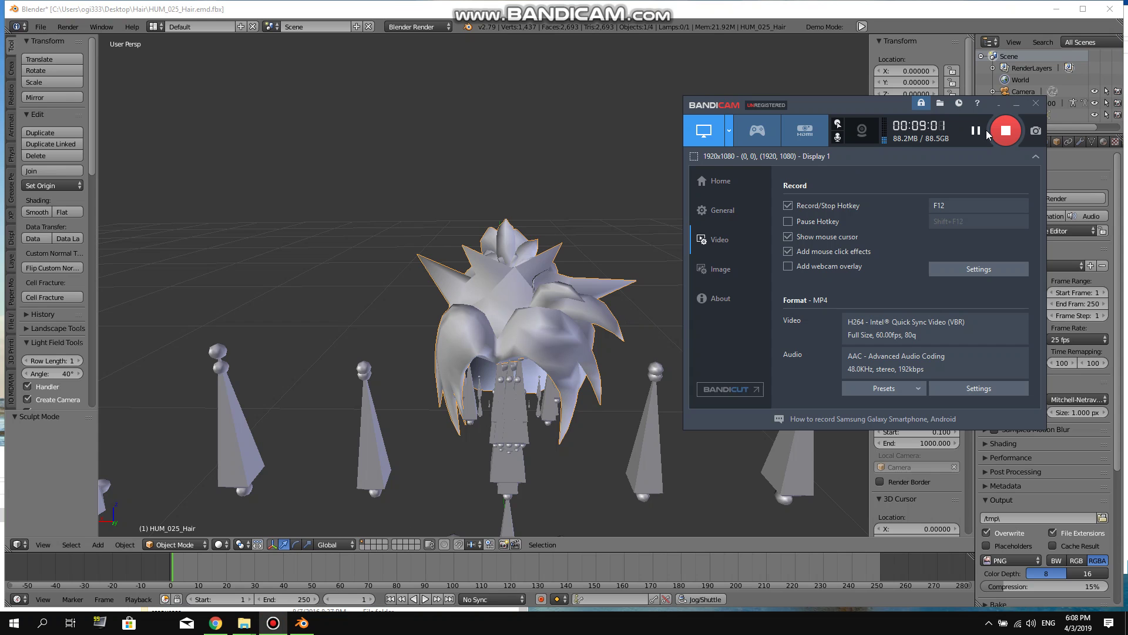